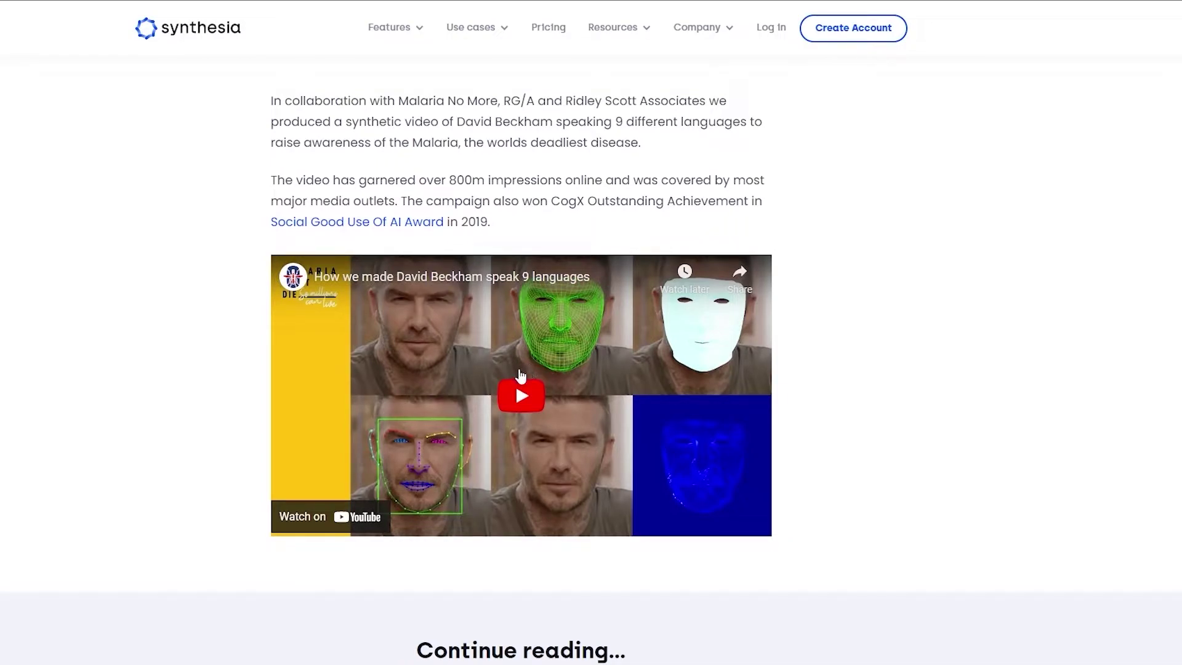
Step: Examine the Synthesia website's video templates, case studies, news coverage and footer lists of features, use cases and resources
{"action": "scroll", "coordinate": [514, 394], "scroll_direction": "up", "scroll_amount": 4}
{"action": "scroll", "coordinate": [514, 394], "scroll_direction": "up", "scroll_amount": 3}
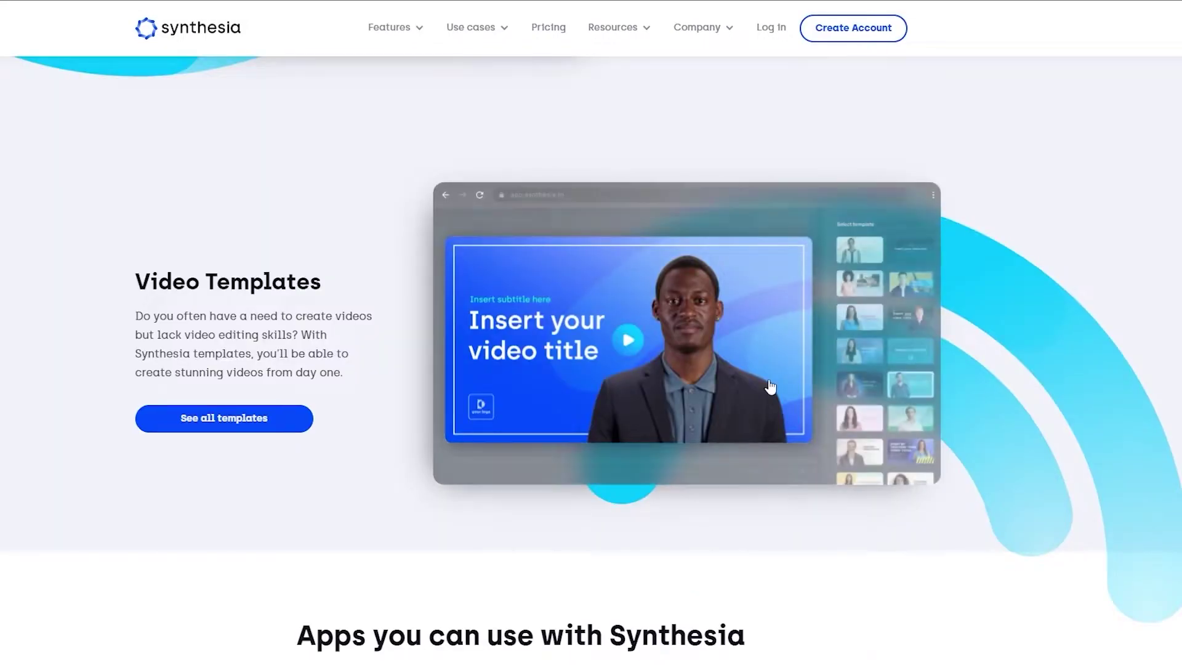
{"action": "scroll", "coordinate": [785, 389], "scroll_direction": "down", "scroll_amount": 15}
{"action": "scroll", "coordinate": [788, 385], "scroll_direction": "down", "scroll_amount": 6}
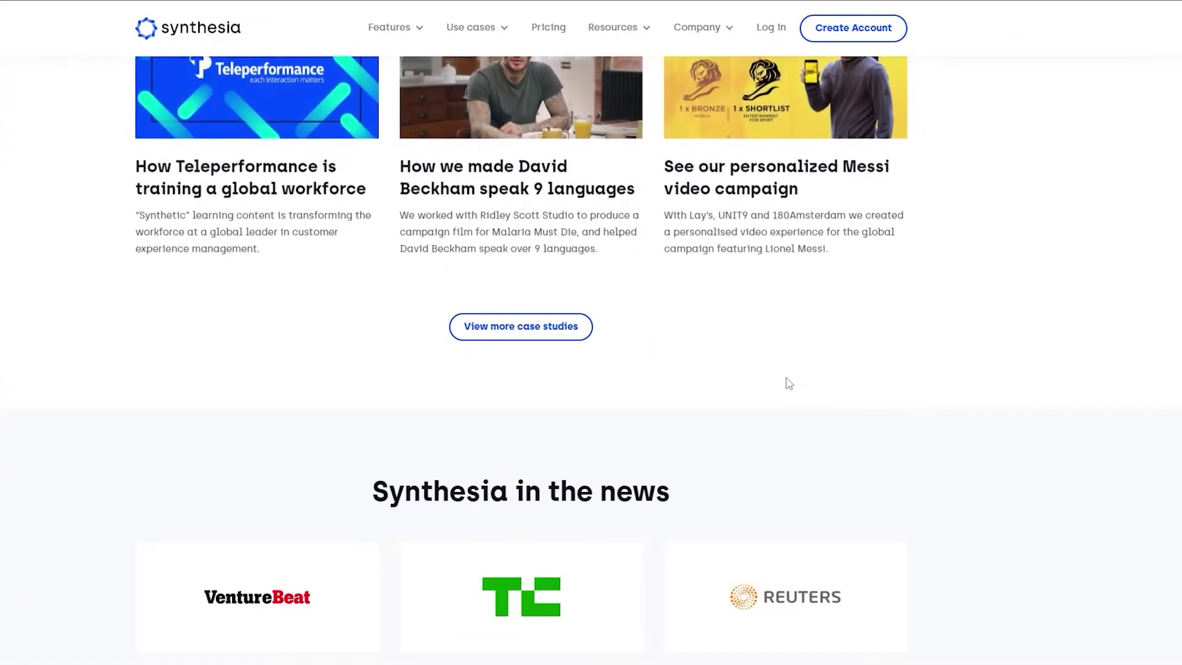
{"action": "scroll", "coordinate": [787, 383], "scroll_direction": "up", "scroll_amount": 3}
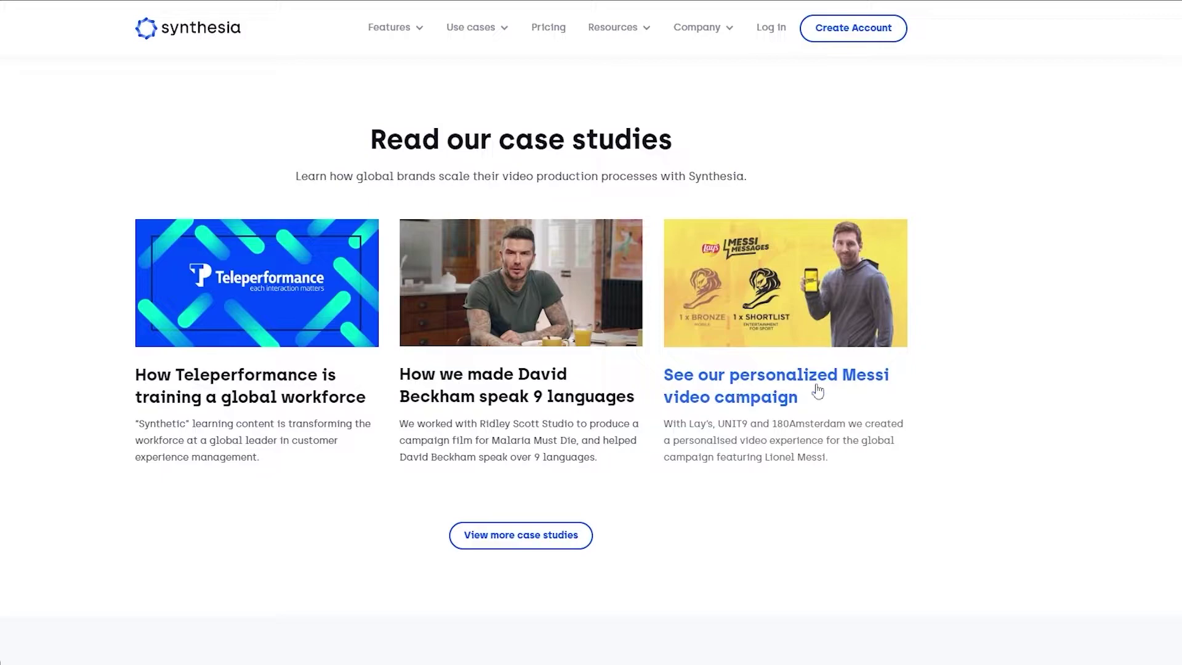
{"action": "scroll", "coordinate": [795, 399], "scroll_direction": "down", "scroll_amount": 8}
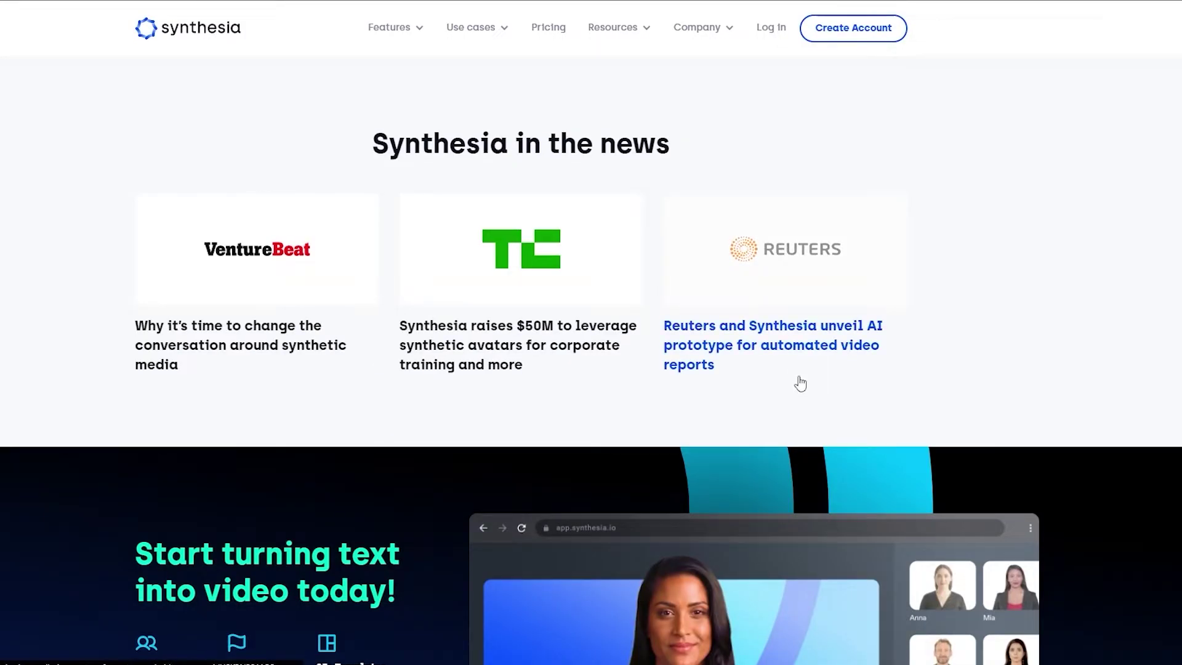
{"action": "scroll", "coordinate": [800, 383], "scroll_direction": "down", "scroll_amount": 10}
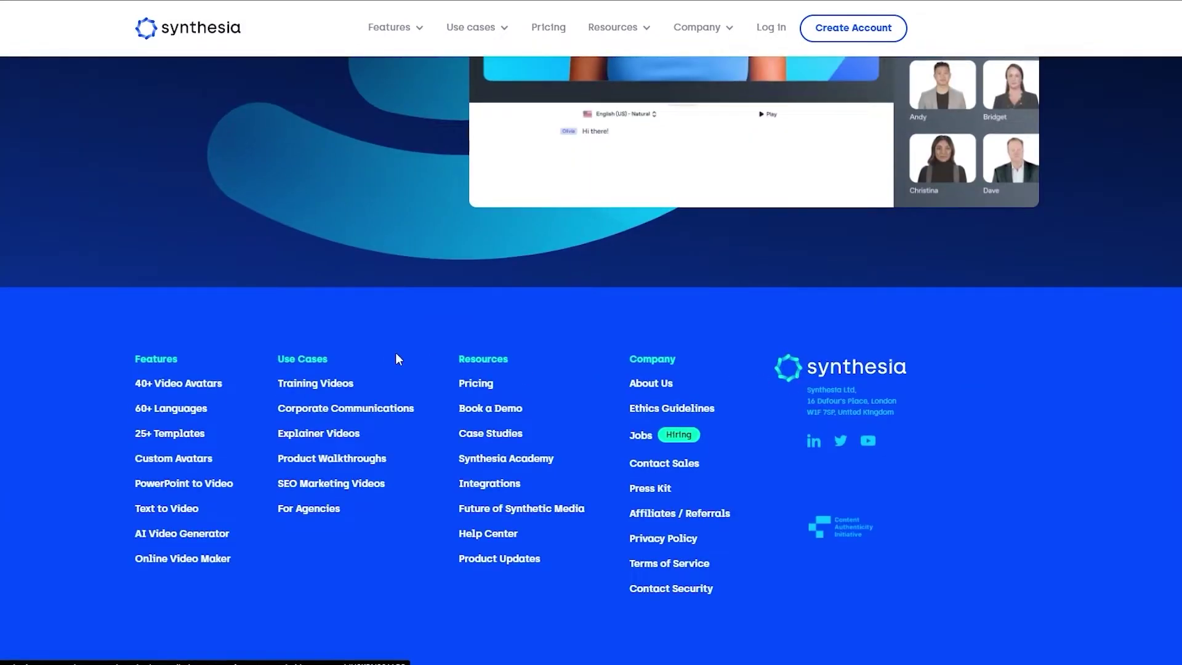
{"action": "left_click_drag", "start_coordinate": [136, 378], "coordinate": [338, 573]}
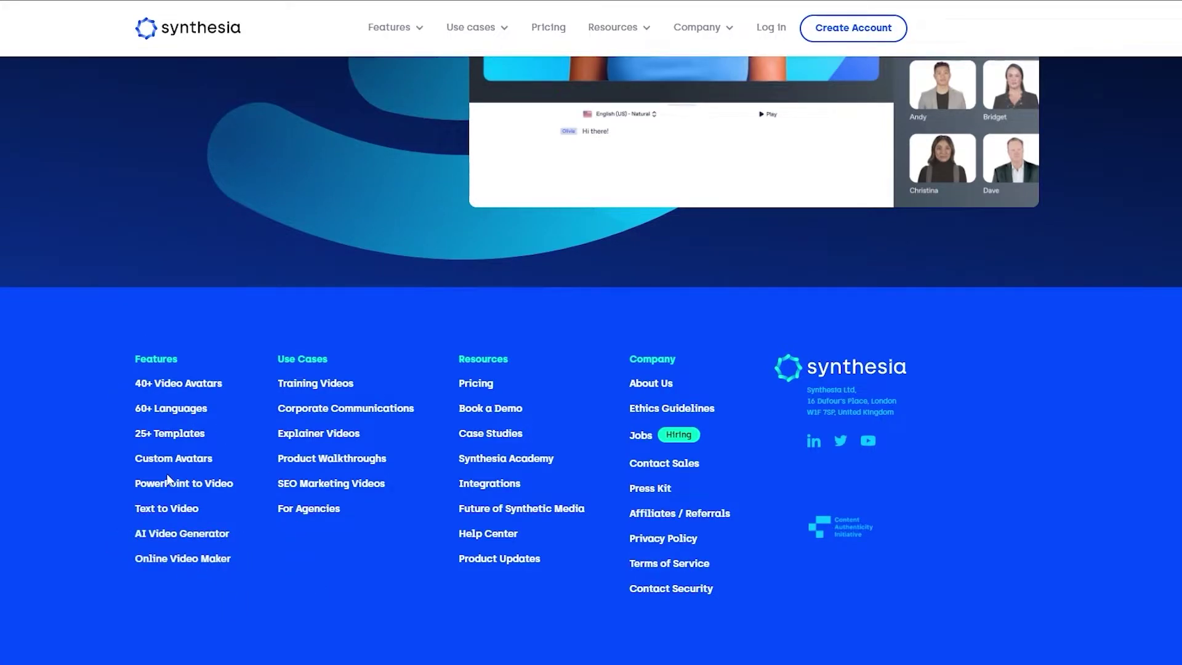
{"action": "scroll", "coordinate": [170, 474], "scroll_direction": "up", "scroll_amount": 10}
{"action": "scroll", "coordinate": [173, 476], "scroll_direction": "up", "scroll_amount": 4}
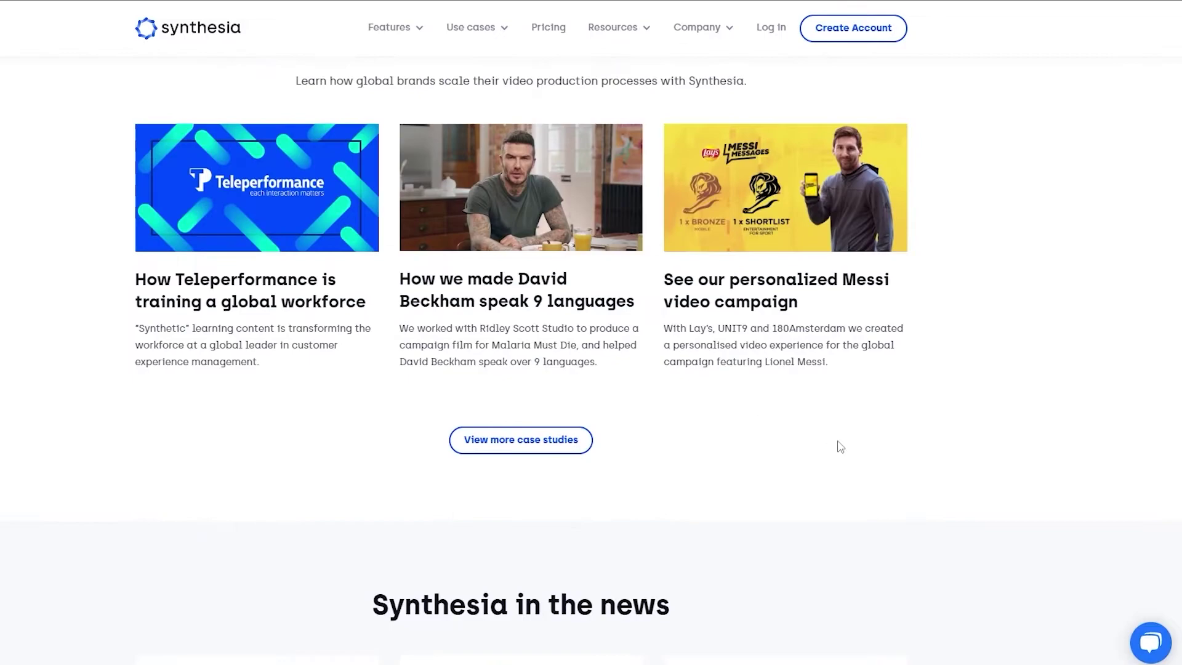
{"action": "scroll", "coordinate": [591, 345], "scroll_direction": "up", "scroll_amount": 15}
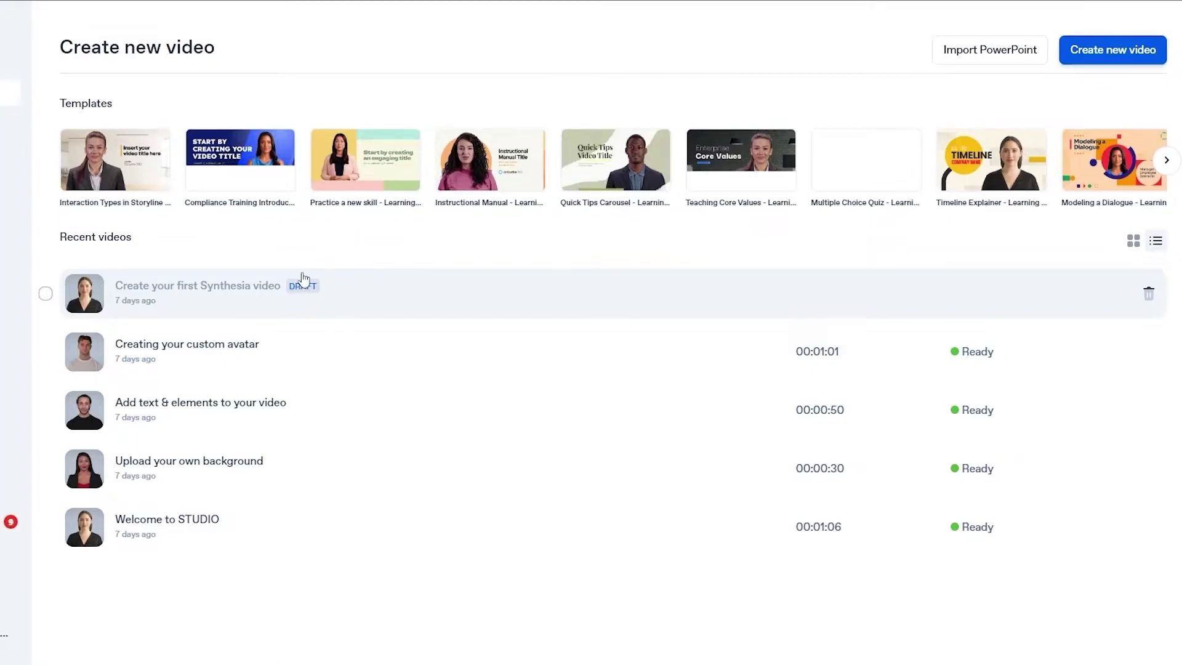
Step: Create a new video and open its empty script for editing
{"action": "left_click", "coordinate": [1128, 47]}
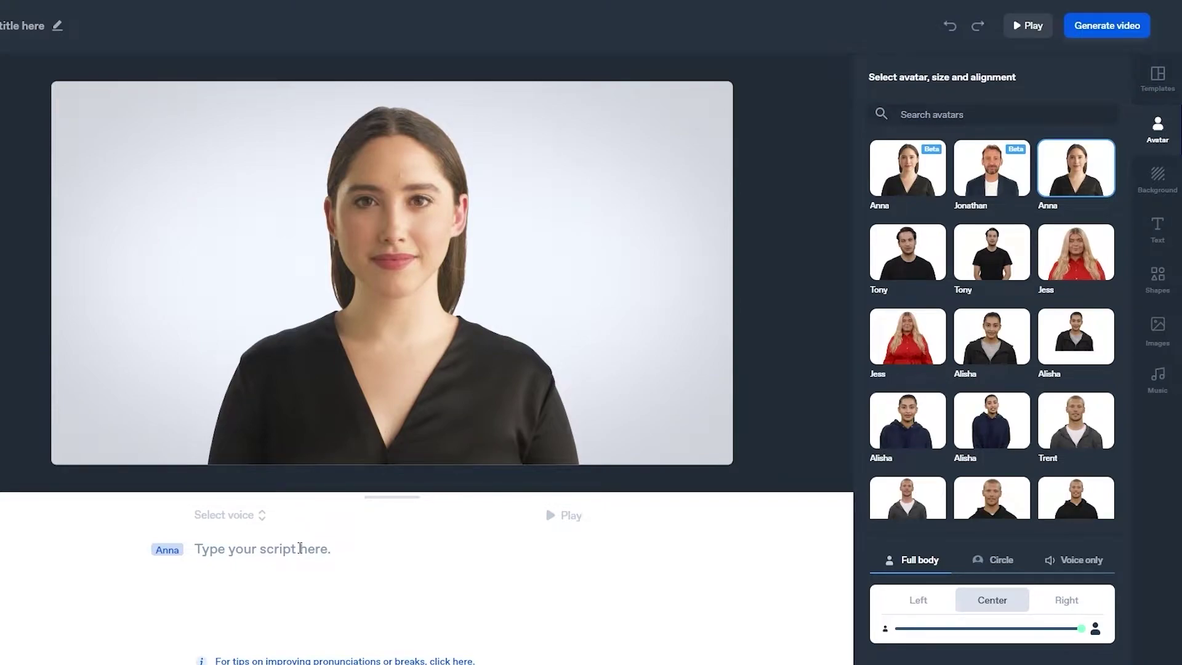
{"action": "left_click", "coordinate": [229, 552]}
Step: Try the Circle and Voice only display styles for the Anna avatar
{"action": "left_click", "coordinate": [983, 564]}
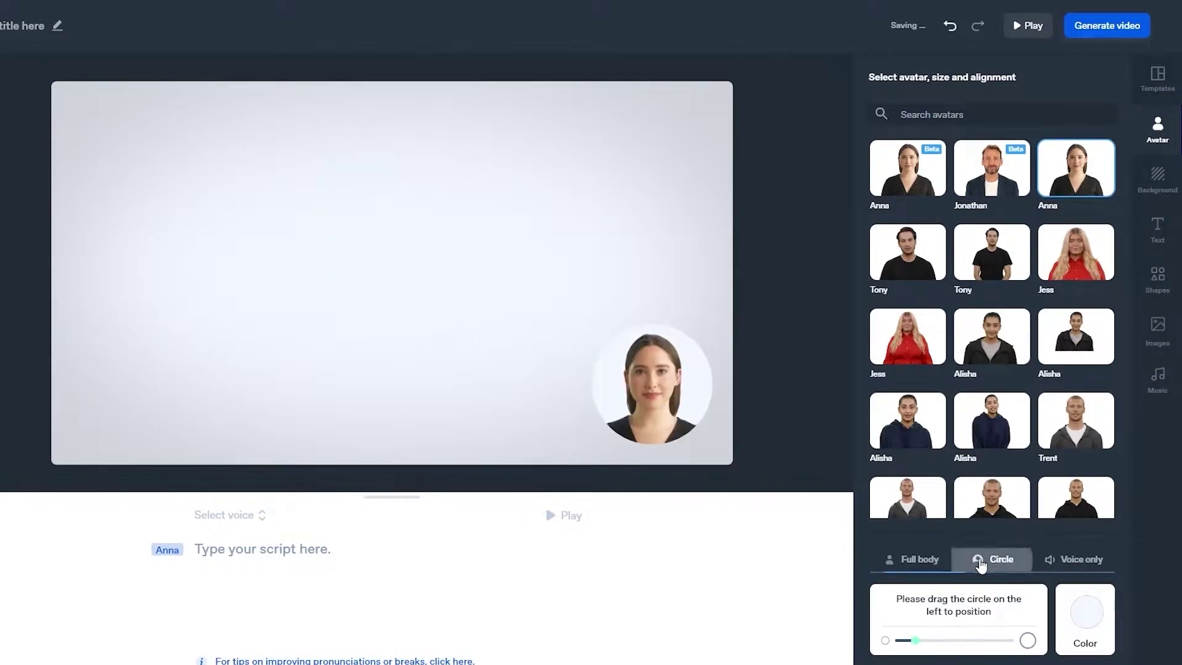
{"action": "left_click", "coordinate": [1061, 559]}
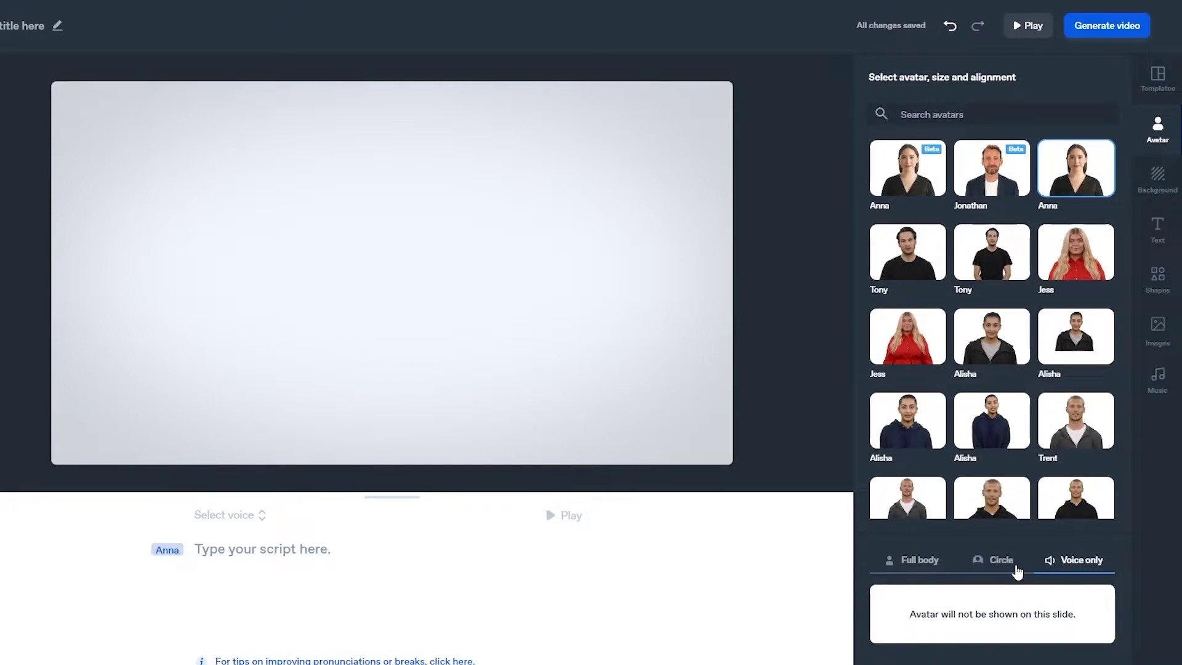
{"action": "left_click", "coordinate": [985, 563]}
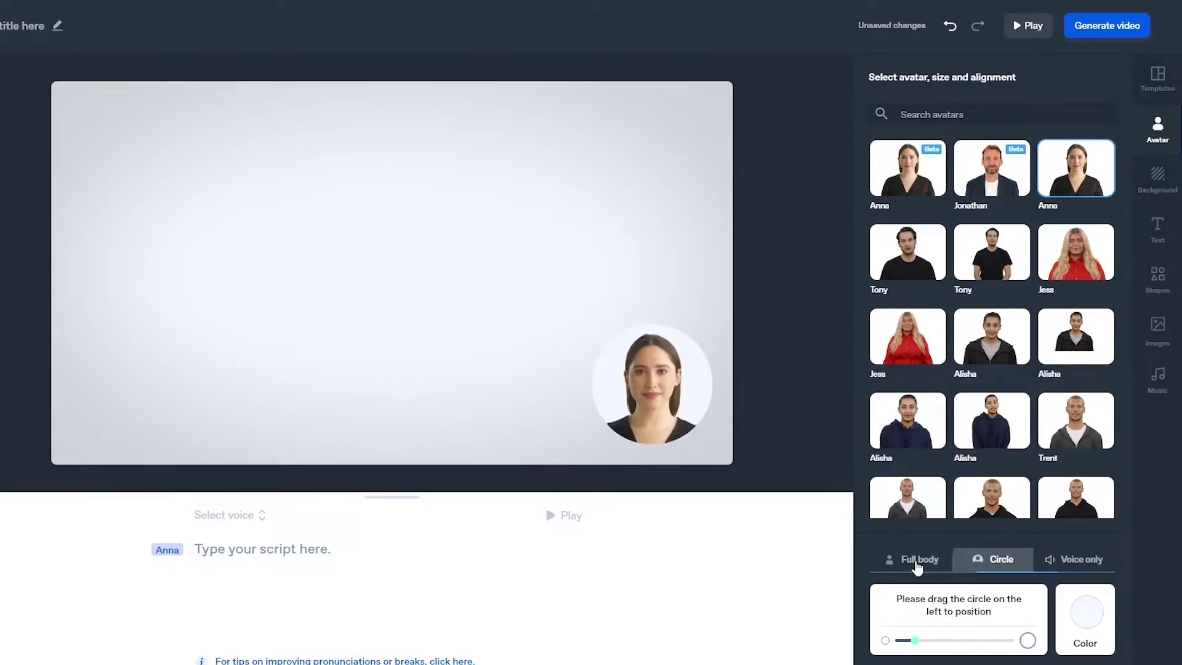
Step: Show the avatar full body at a small size in the slide's lower-left corner and set the uploaded Capture.PNG as the background
{"action": "left_click", "coordinate": [917, 563]}
{"action": "left_click_drag", "start_coordinate": [1047, 630], "coordinate": [1007, 629]}
{"action": "left_click_drag", "start_coordinate": [923, 639], "coordinate": [907, 638]}
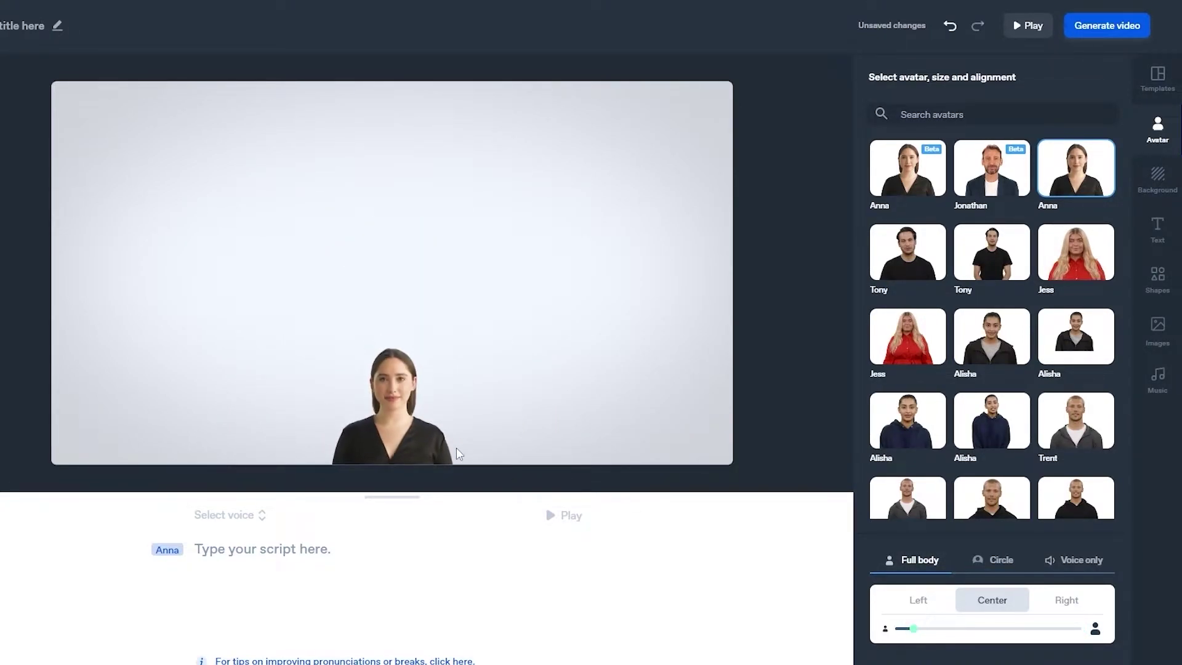
{"action": "left_click", "coordinate": [397, 438]}
{"action": "left_click_drag", "start_coordinate": [355, 438], "coordinate": [152, 437]}
{"action": "left_click", "coordinate": [425, 348]}
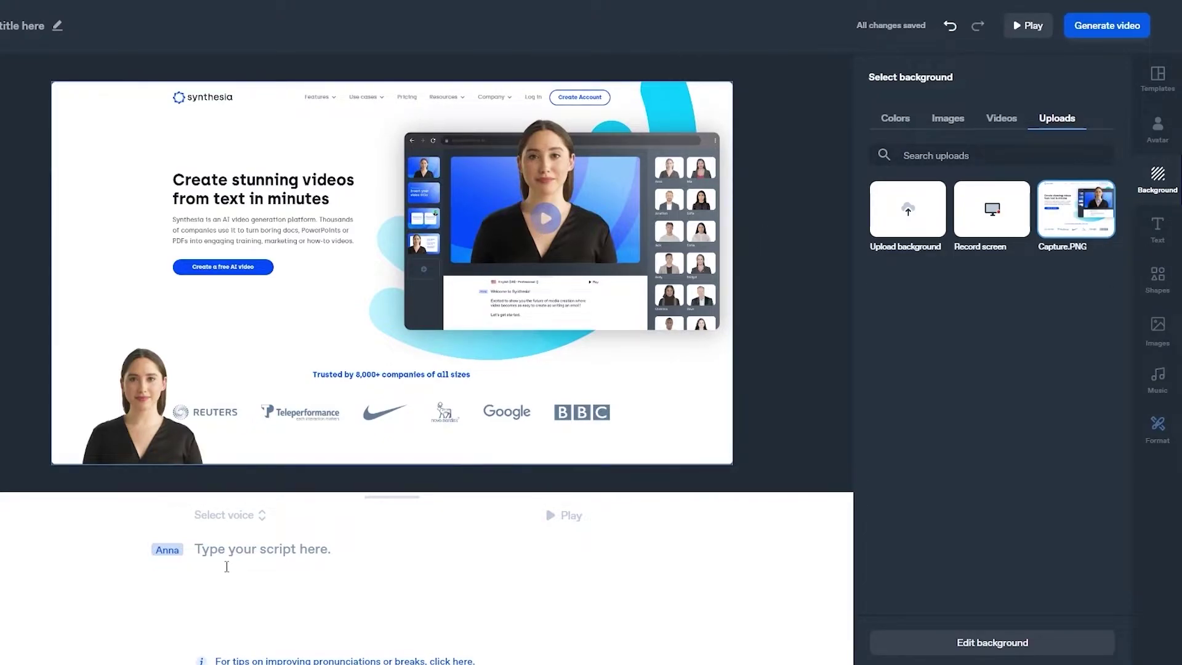
Step: Enter and preview the script "Hi, welcome back to another video, and in this video, we're going to be talking about an artificial intelligence-driven platform known as Synthesia"
{"action": "left_click", "coordinate": [359, 544]}
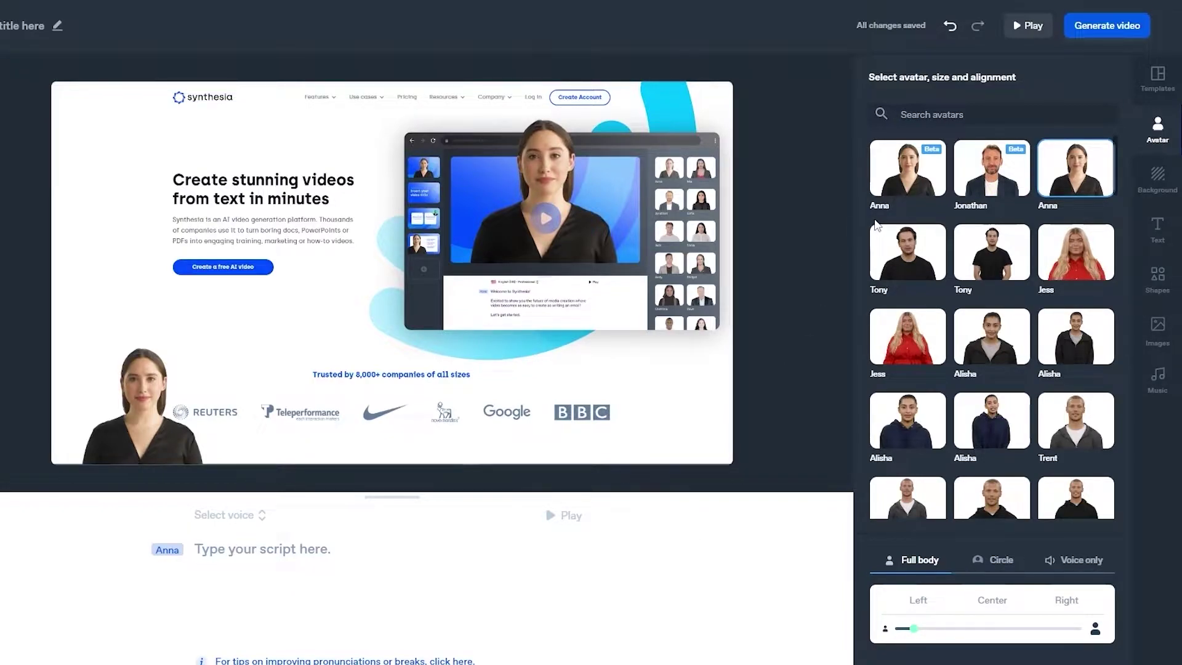
{"action": "type", "text": "Hi, welcome back to another video, and in this video, we're going to be talking about an artificial intelligence-driven platform known as Synthesia"}
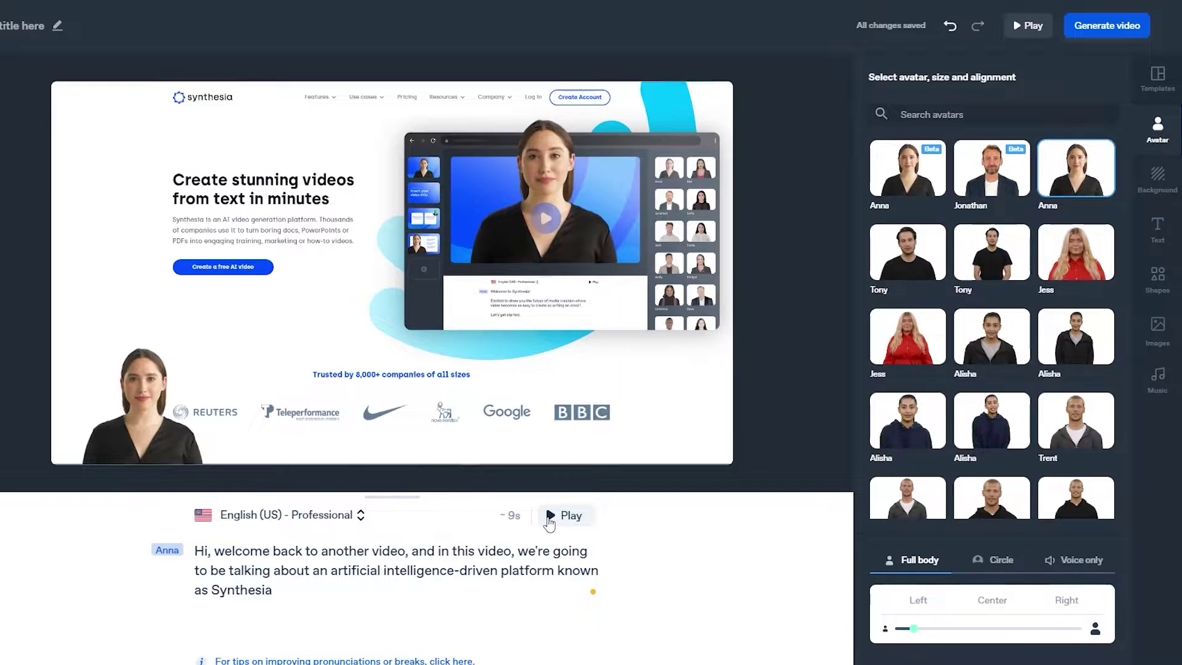
{"action": "left_click", "coordinate": [550, 524]}
Step: Generate the video with the title Demo, saving it and submitting it for processing
{"action": "left_click", "coordinate": [1112, 29]}
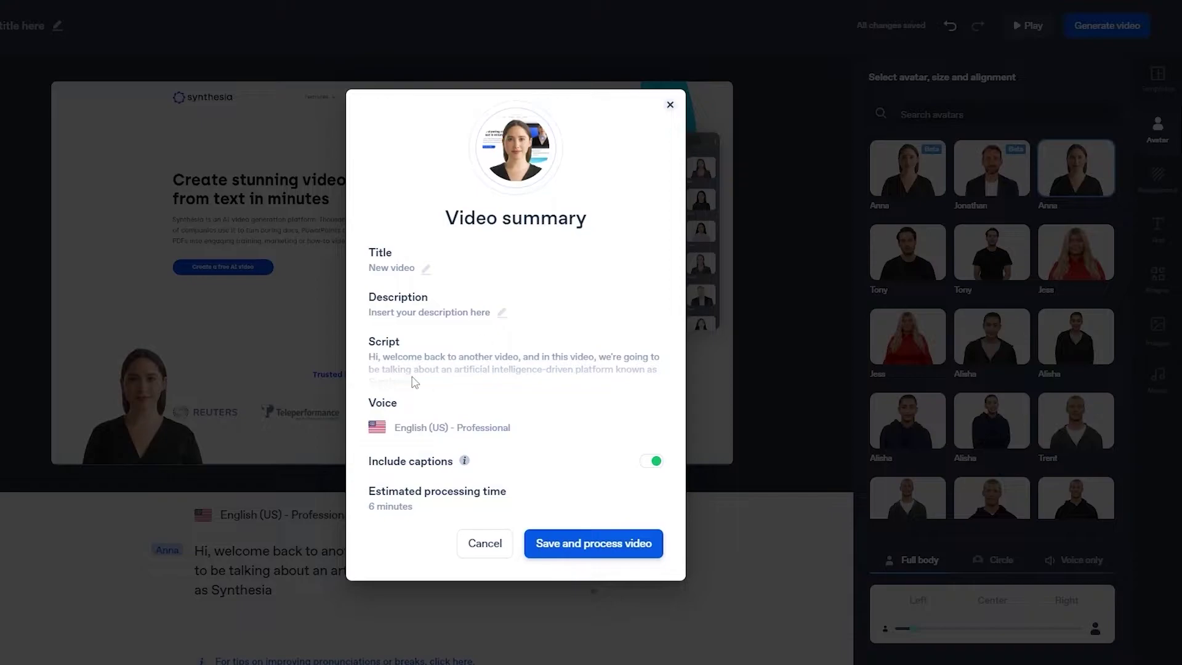
{"action": "left_click", "coordinate": [402, 266]}
{"action": "type", "text": "Demo"}
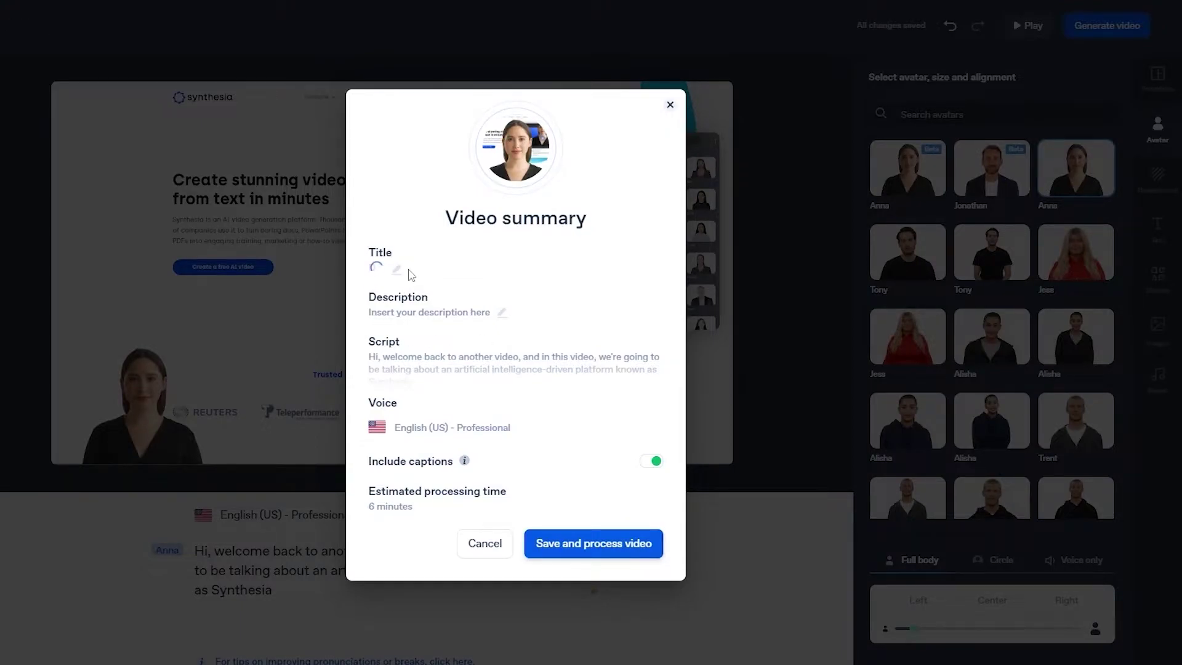
{"action": "left_click", "coordinate": [574, 547]}
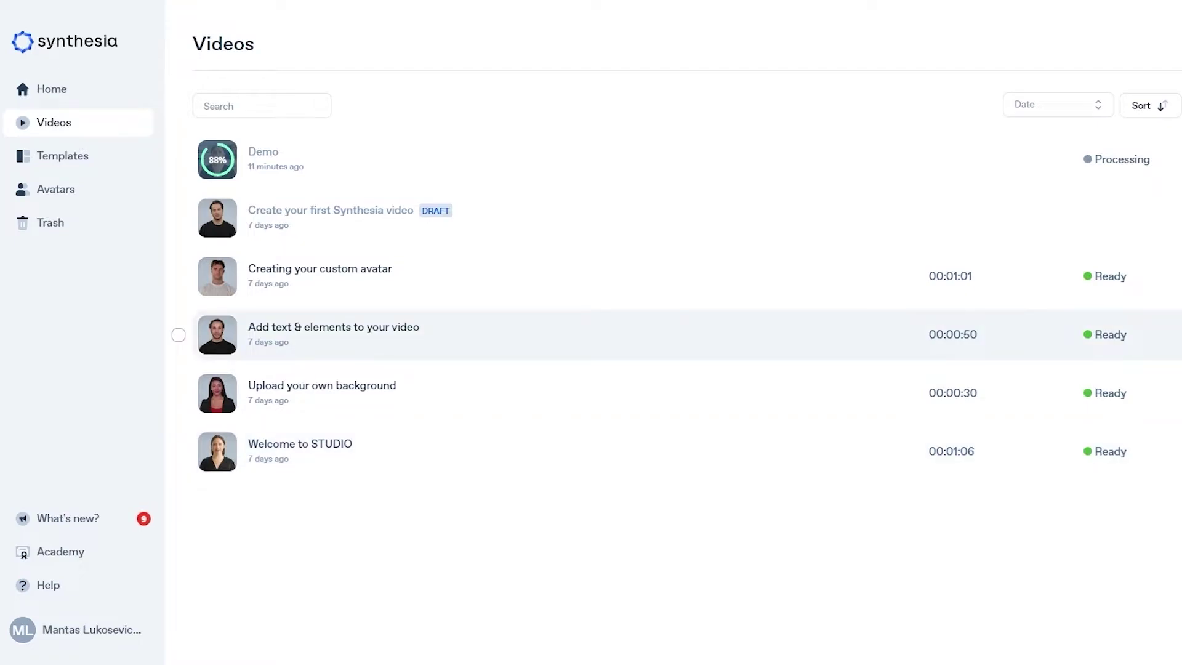
Step: Watch part of the "Add text & elements to your video" sample and close its preview
{"action": "left_click", "coordinate": [791, 353]}
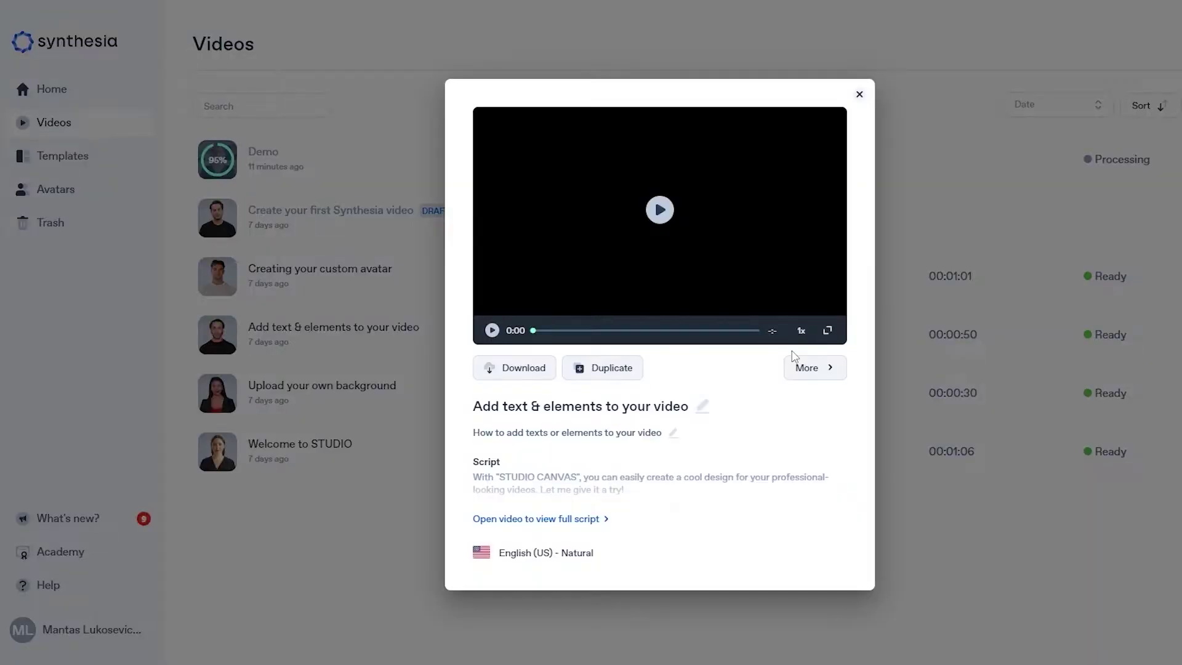
{"action": "left_click", "coordinate": [656, 216]}
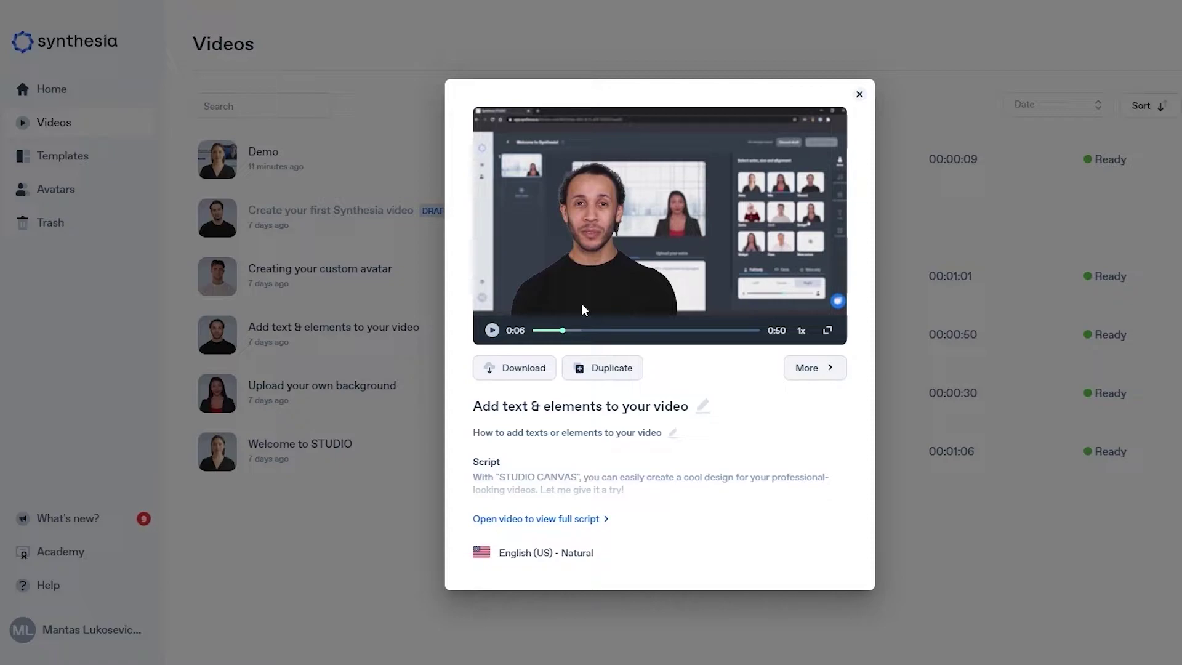
{"action": "left_click", "coordinate": [493, 331]}
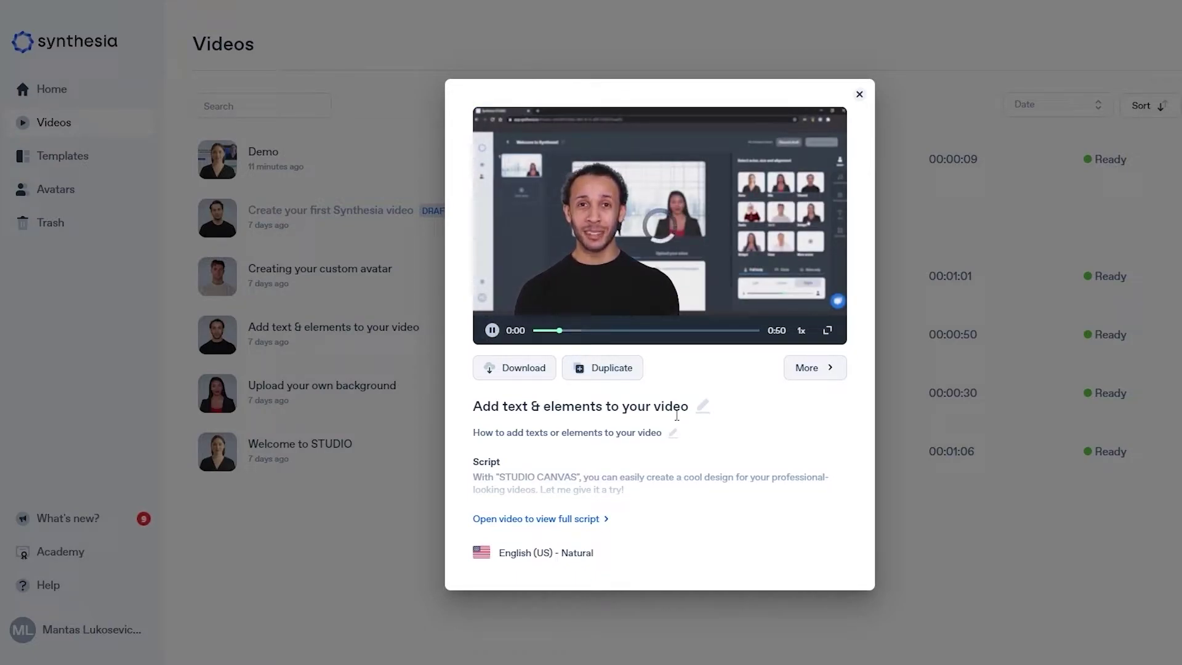
{"action": "left_click", "coordinate": [492, 330]}
{"action": "left_click", "coordinate": [859, 94]}
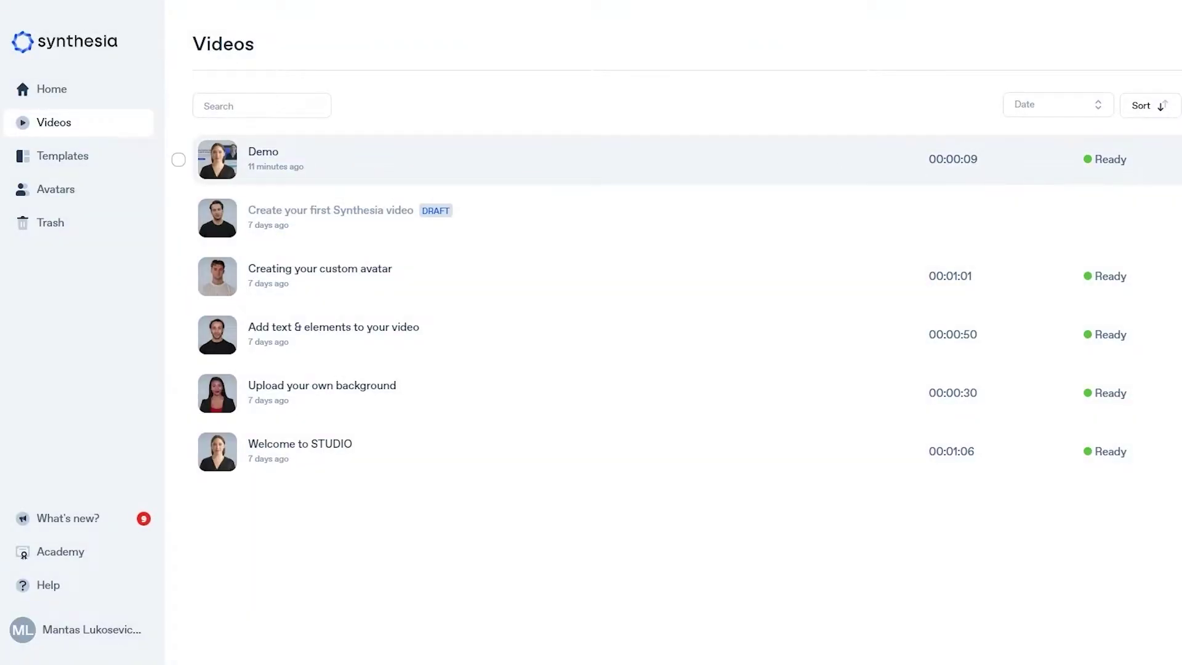
Step: Play the generated Demo video in its preview and view it enlarged with captions
{"action": "left_click", "coordinate": [1139, 178]}
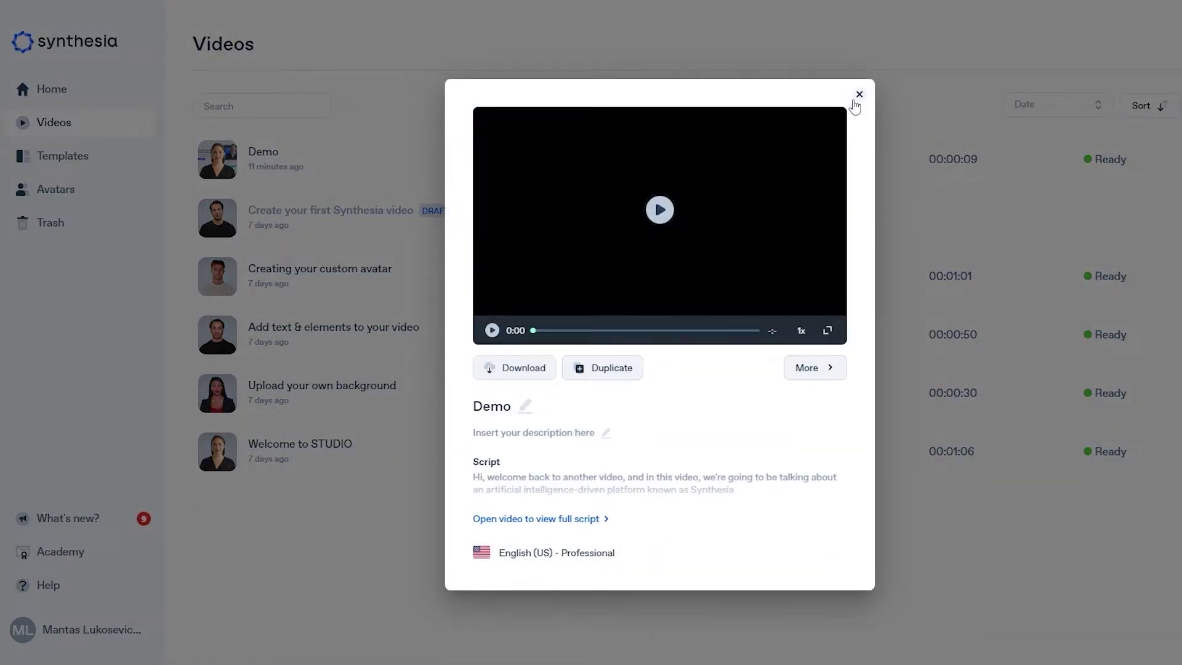
{"action": "left_click", "coordinate": [659, 210]}
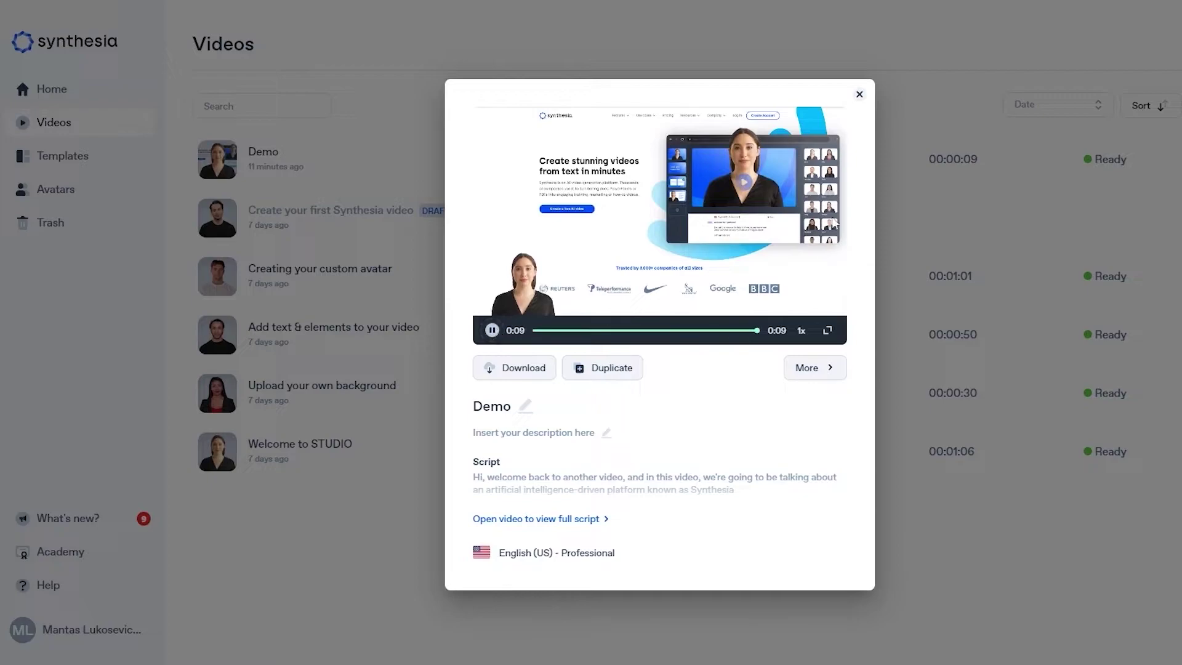
{"action": "left_click", "coordinate": [857, 105]}
{"action": "left_click", "coordinate": [1155, 159]}
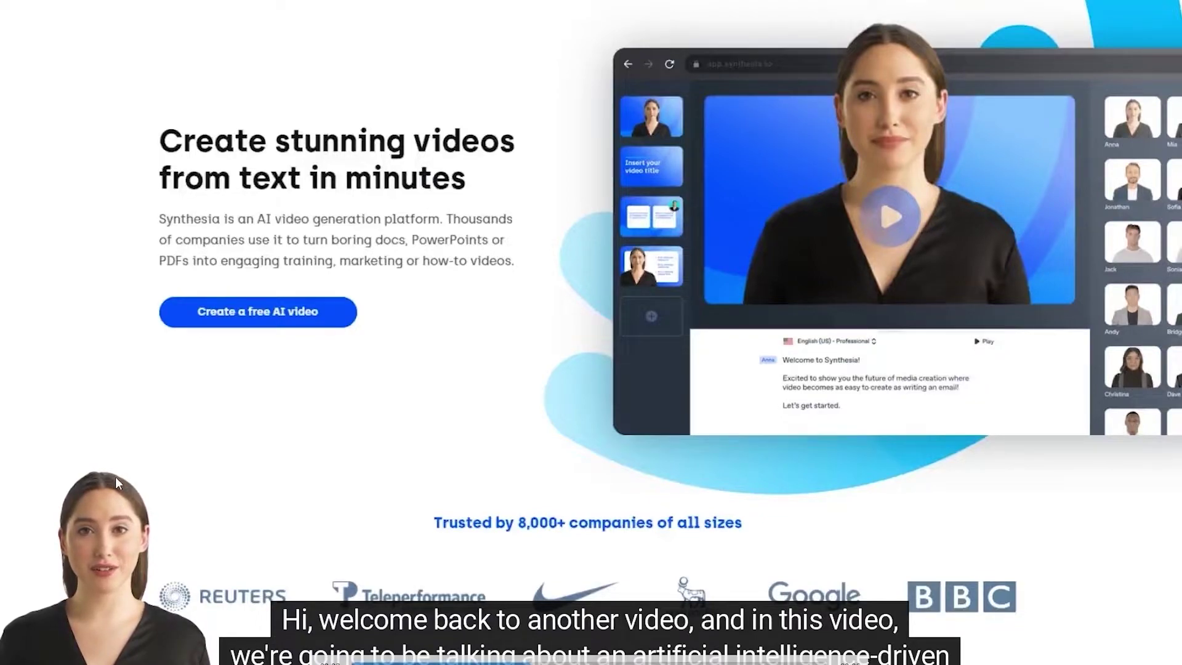
{"action": "scroll", "coordinate": [62, 546], "scroll_direction": "up", "scroll_amount": 4}
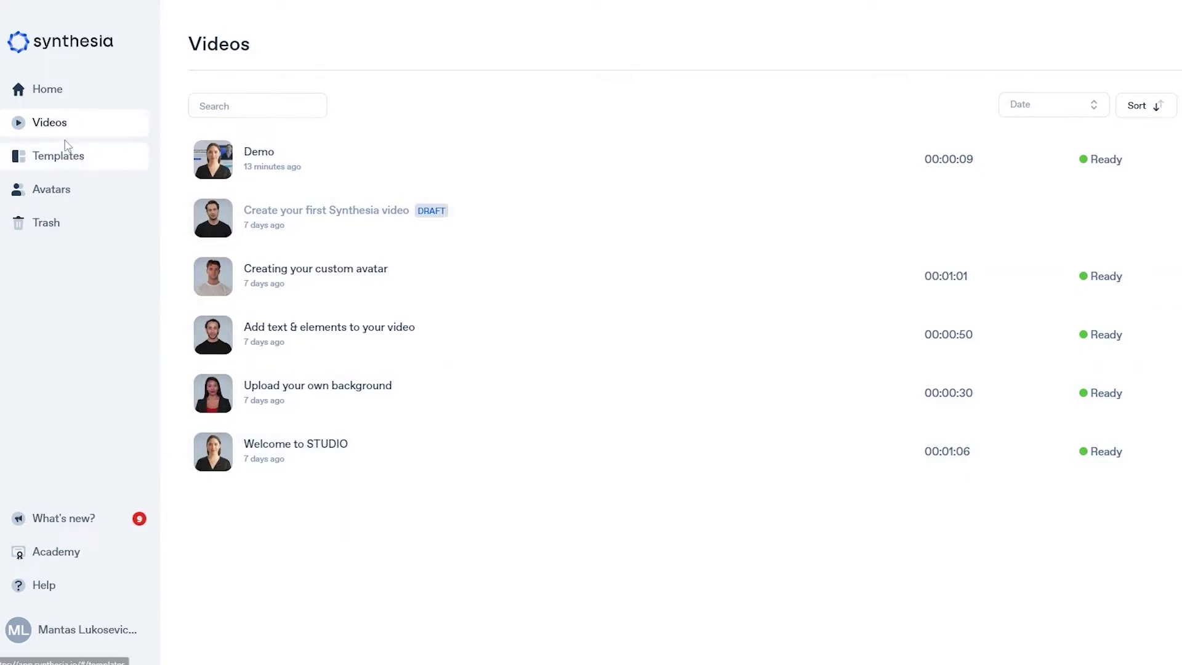
Step: Open the avatar library and bring up the details page for requesting a custom avatar
{"action": "left_click", "coordinate": [54, 196]}
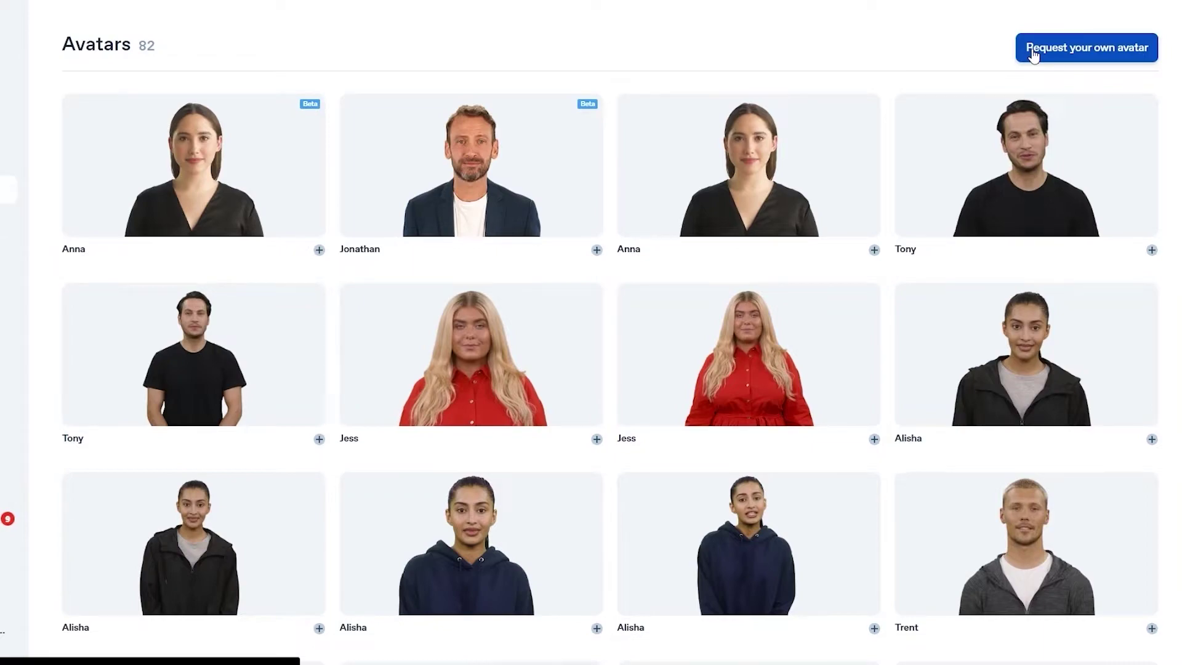
{"action": "left_click", "coordinate": [1032, 53]}
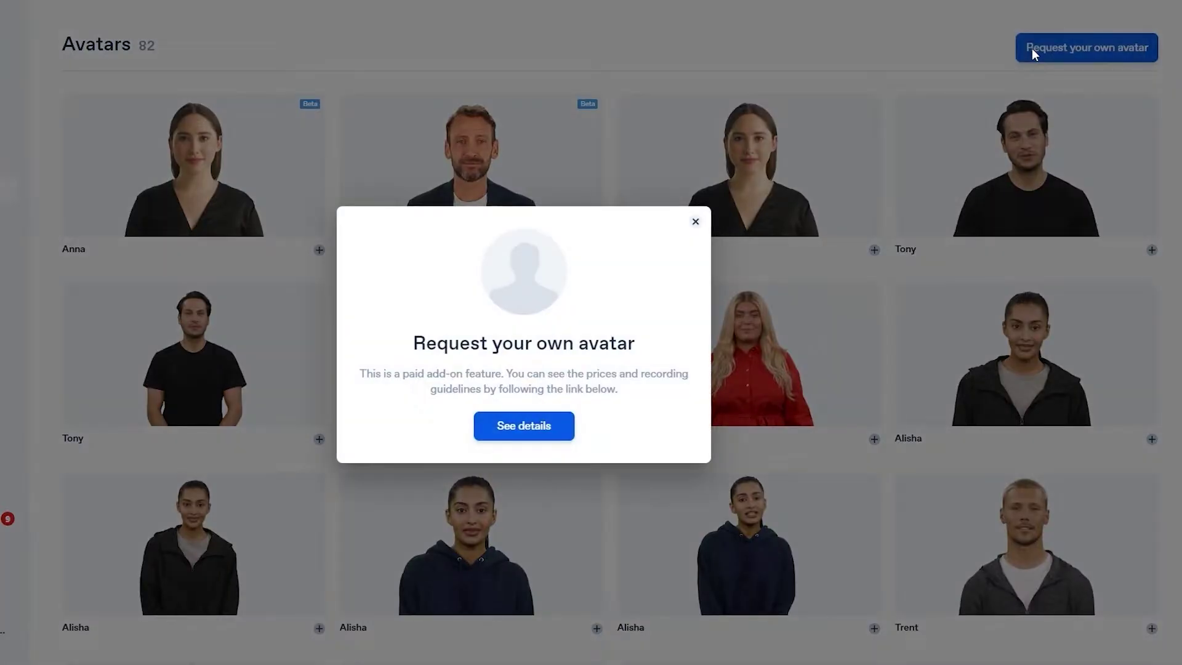
{"action": "left_click", "coordinate": [512, 424]}
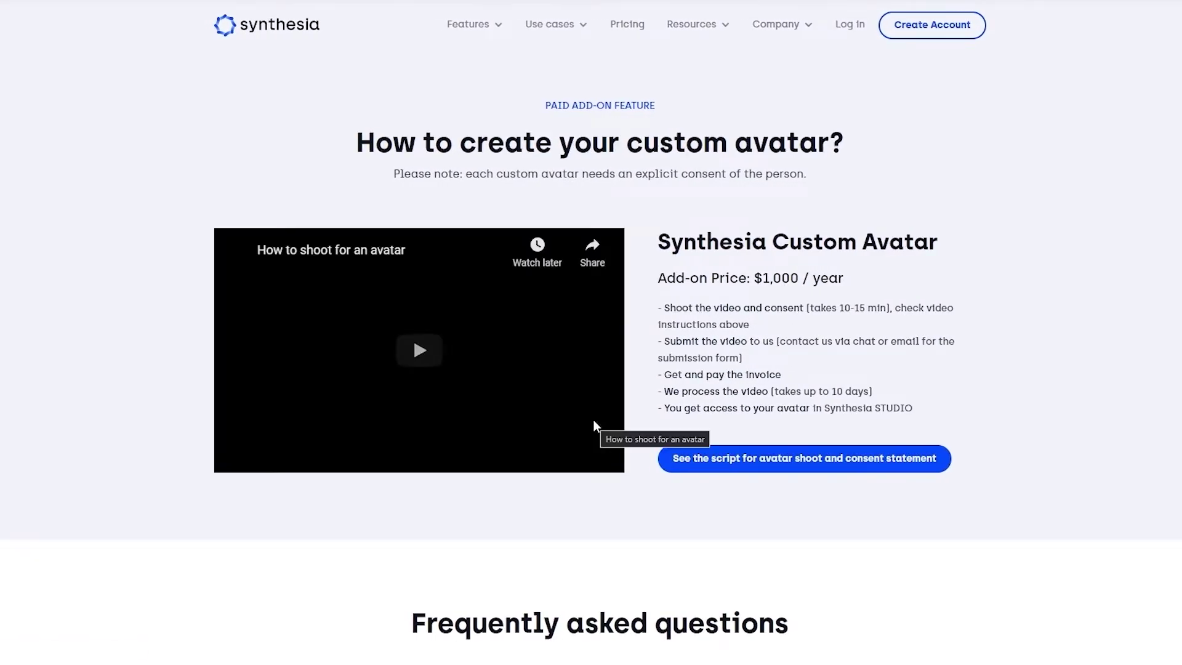
Step: Examine the custom avatar page's add-on price, submission process and frequently asked questions
{"action": "left_click_drag", "start_coordinate": [755, 278], "coordinate": [799, 278]}
{"action": "scroll", "coordinate": [682, 307], "scroll_direction": "down", "scroll_amount": 10}
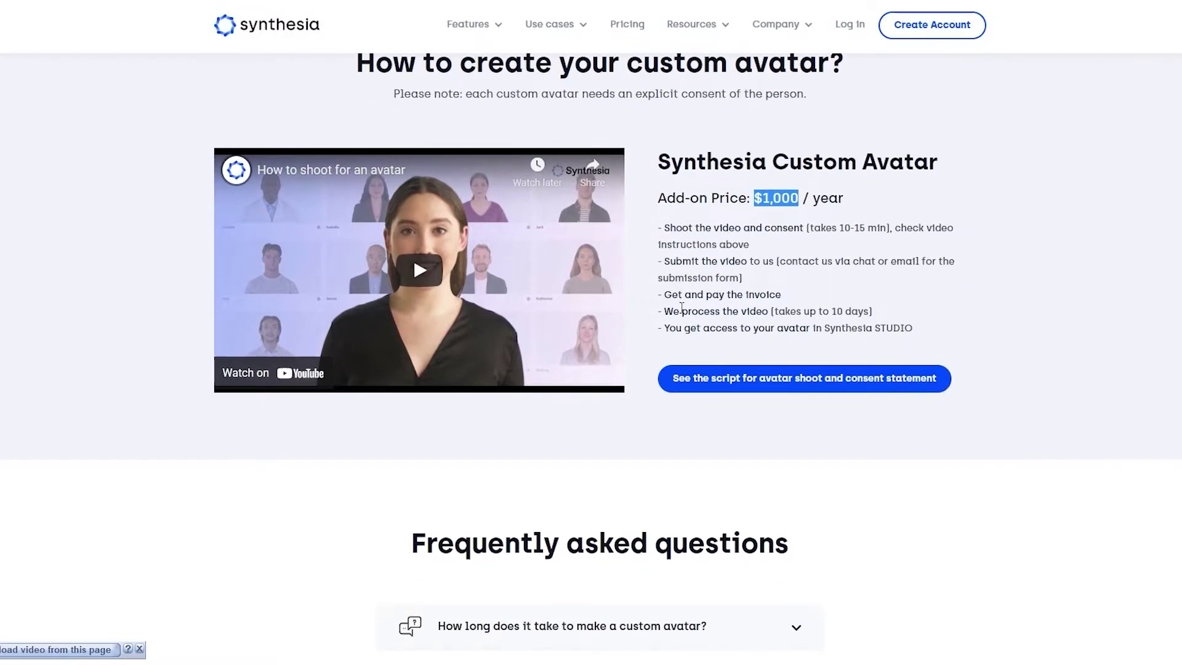
{"action": "scroll", "coordinate": [681, 307], "scroll_direction": "up", "scroll_amount": 4}
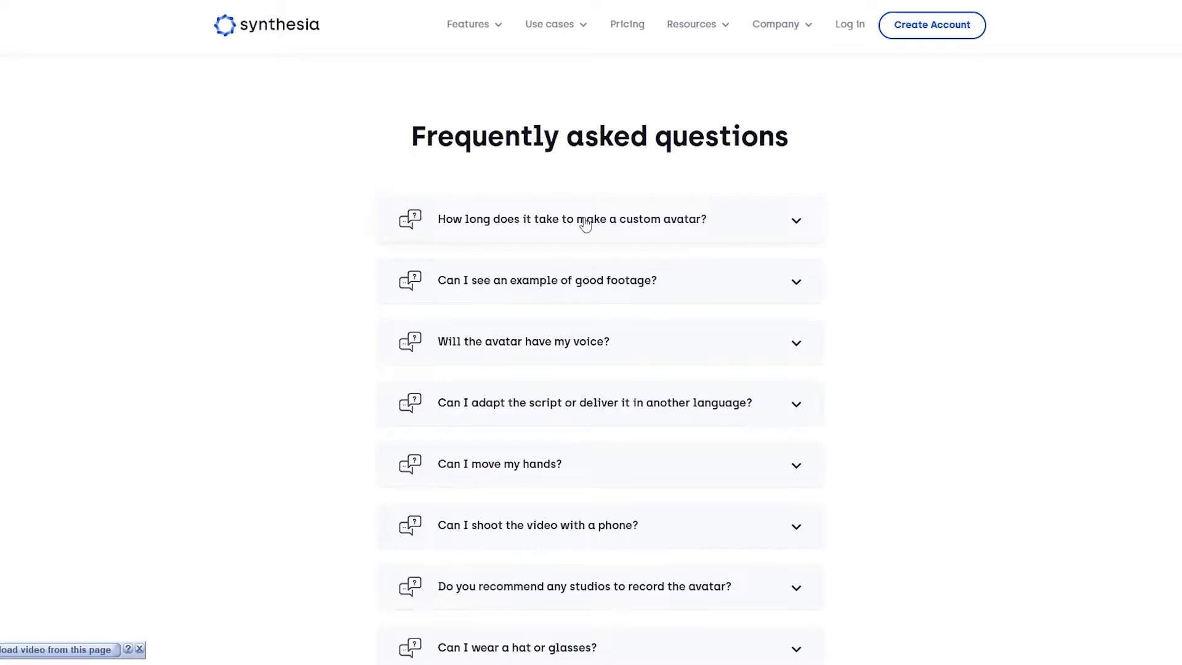
{"action": "scroll", "coordinate": [585, 224], "scroll_direction": "up", "scroll_amount": 6}
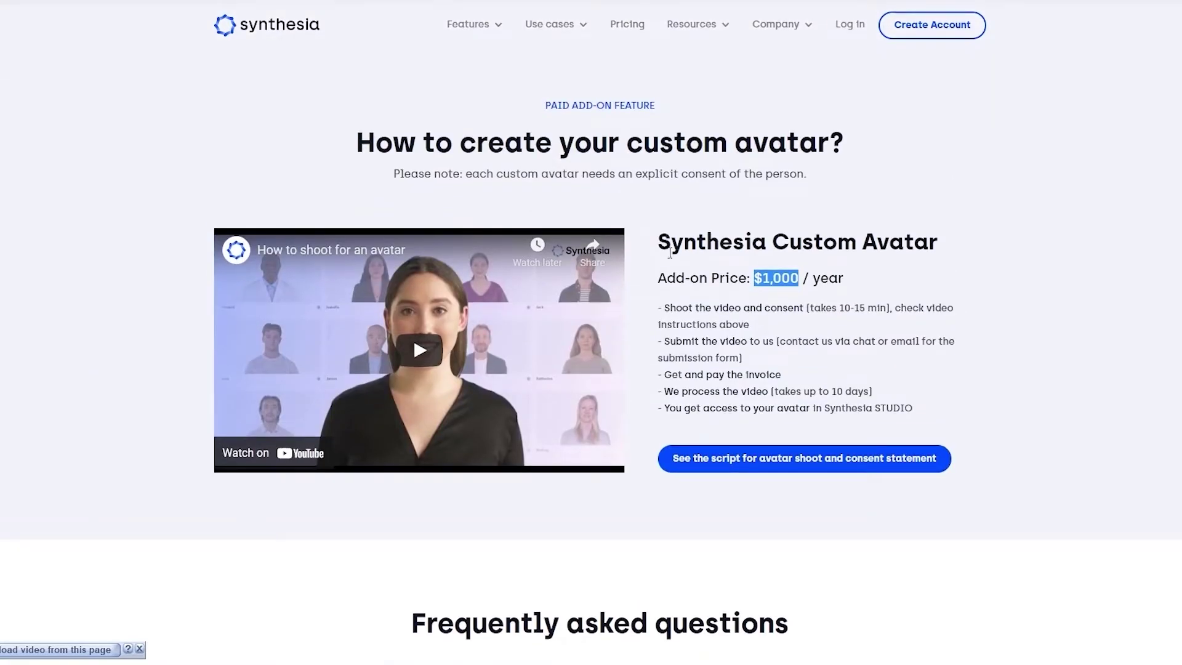
{"action": "scroll", "coordinate": [669, 287], "scroll_direction": "down", "scroll_amount": 1}
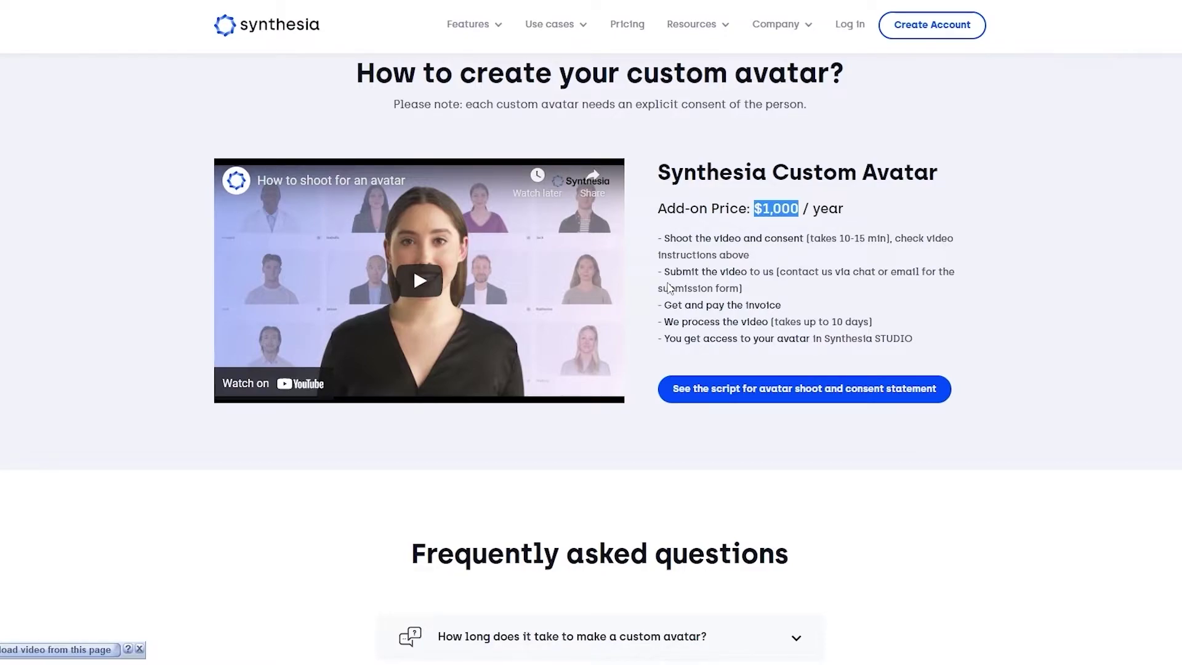
{"action": "scroll", "coordinate": [708, 369], "scroll_direction": "down", "scroll_amount": 5}
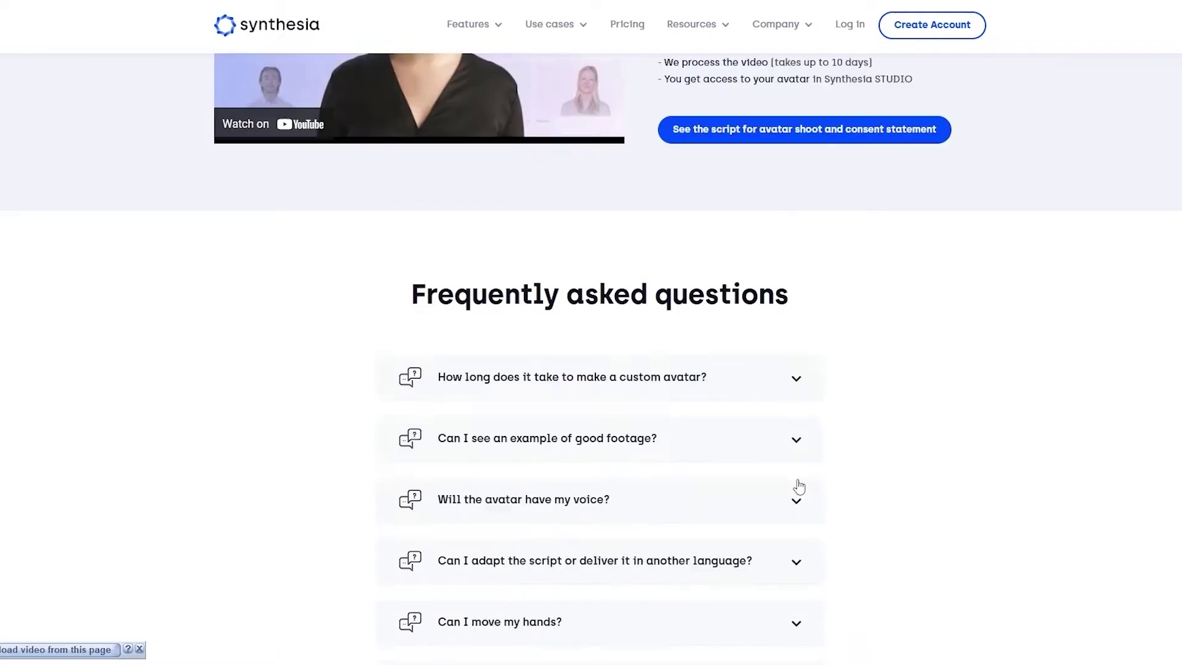
Step: Check the custom avatar FAQ entries on example footage and creation time, and skim the main avatar script document
{"action": "left_click", "coordinate": [798, 351]}
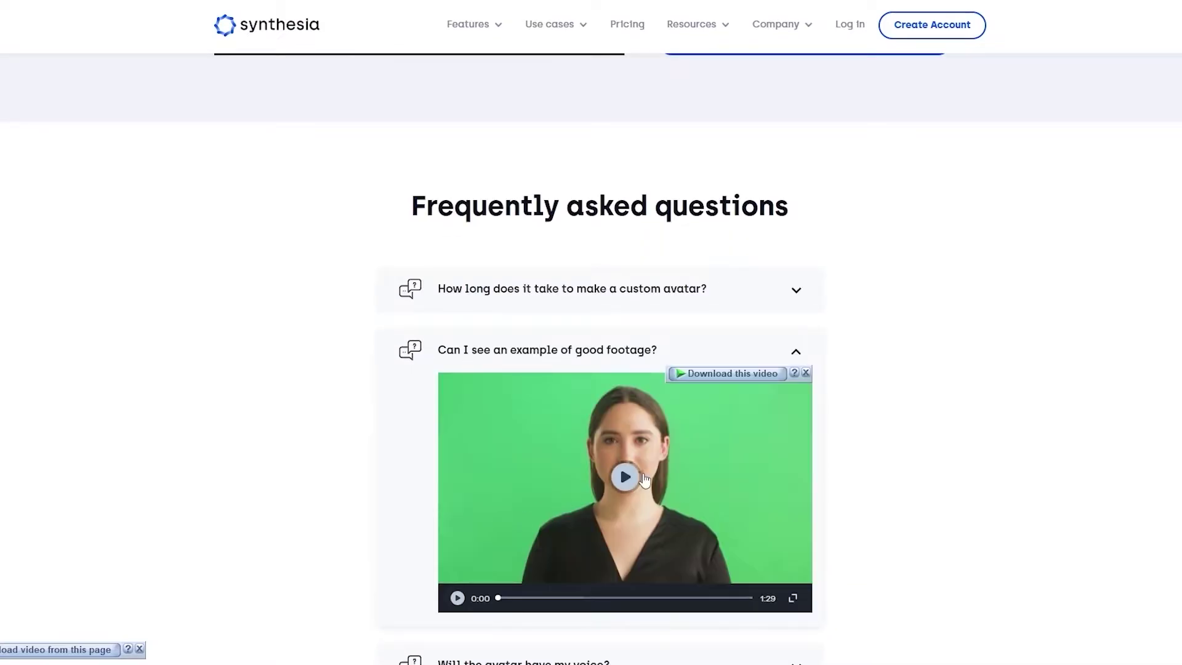
{"action": "left_click", "coordinate": [798, 294]}
{"action": "scroll", "coordinate": [757, 477], "scroll_direction": "down", "scroll_amount": 6}
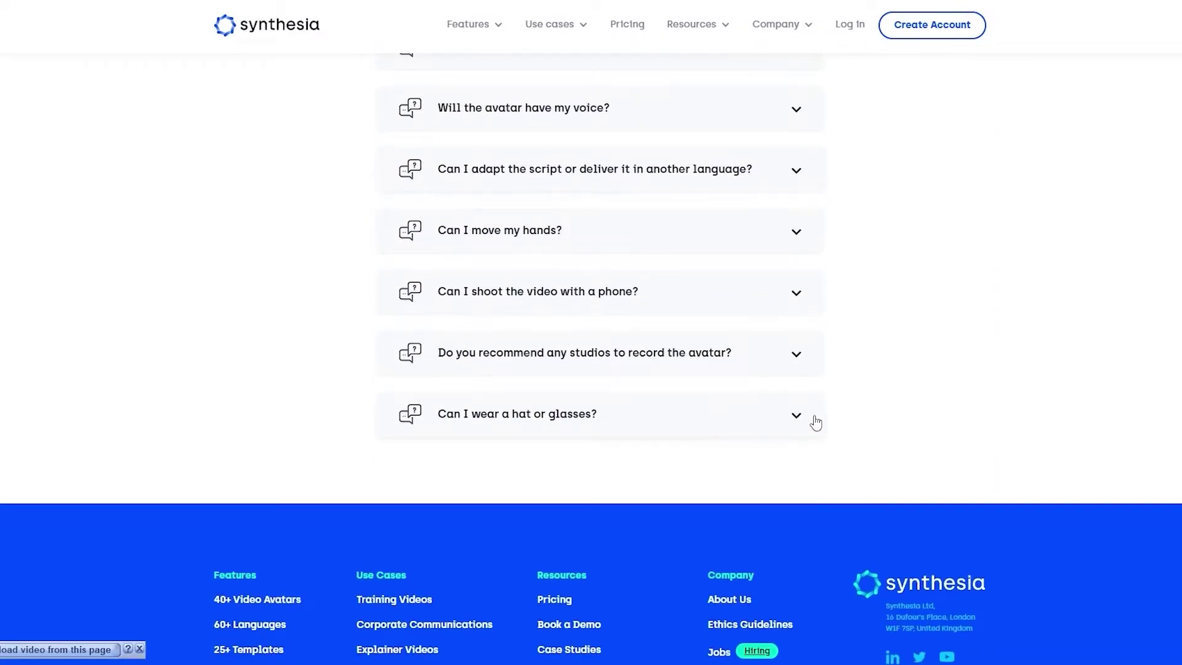
{"action": "scroll", "coordinate": [815, 420], "scroll_direction": "up", "scroll_amount": 10}
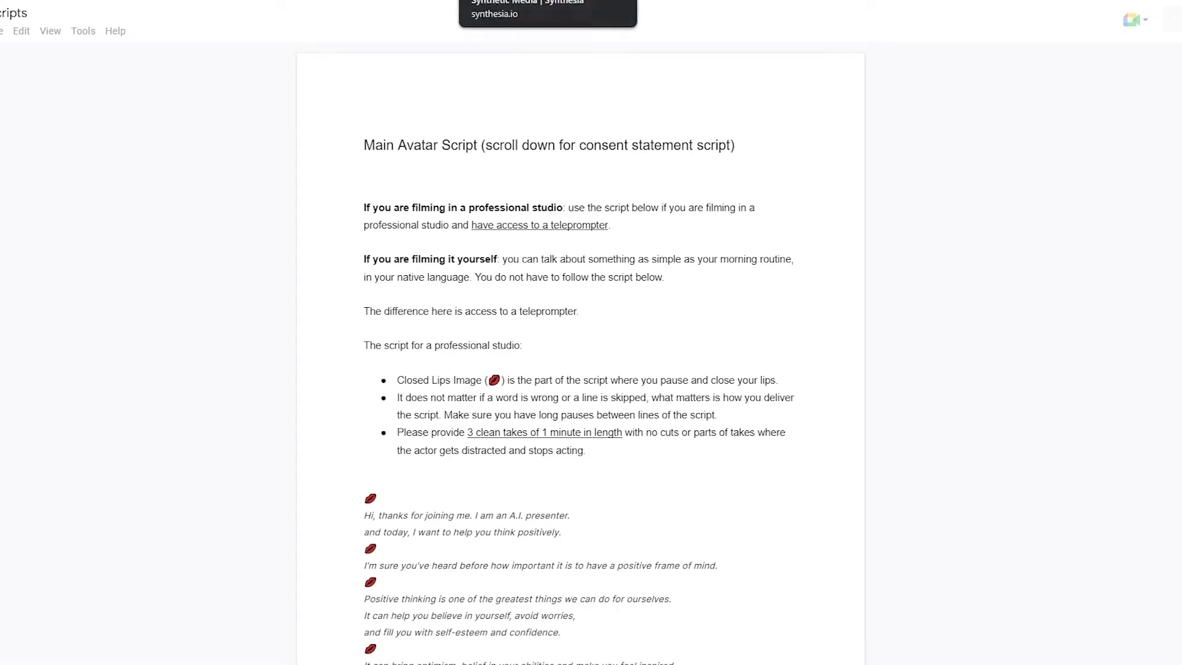
{"action": "scroll", "coordinate": [609, 283], "scroll_direction": "down", "scroll_amount": 4}
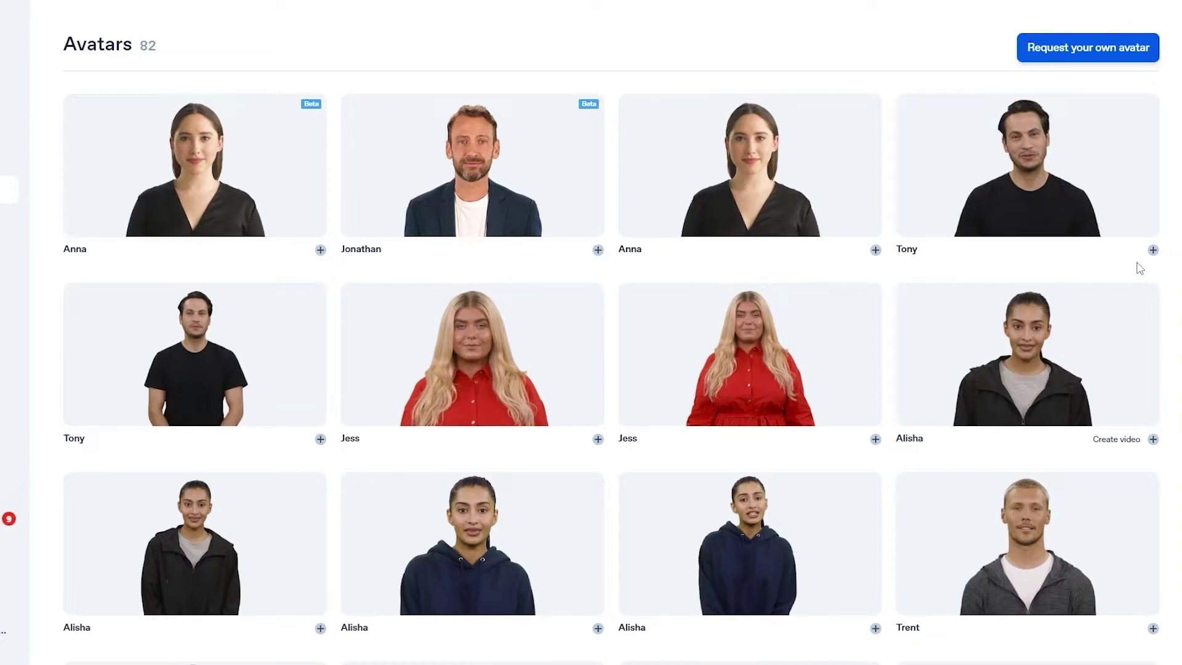
Step: Examine the four ethics principles on the "Responsible use of Synthetic Media" page
{"action": "mouse_move", "coordinate": [1121, 265]}
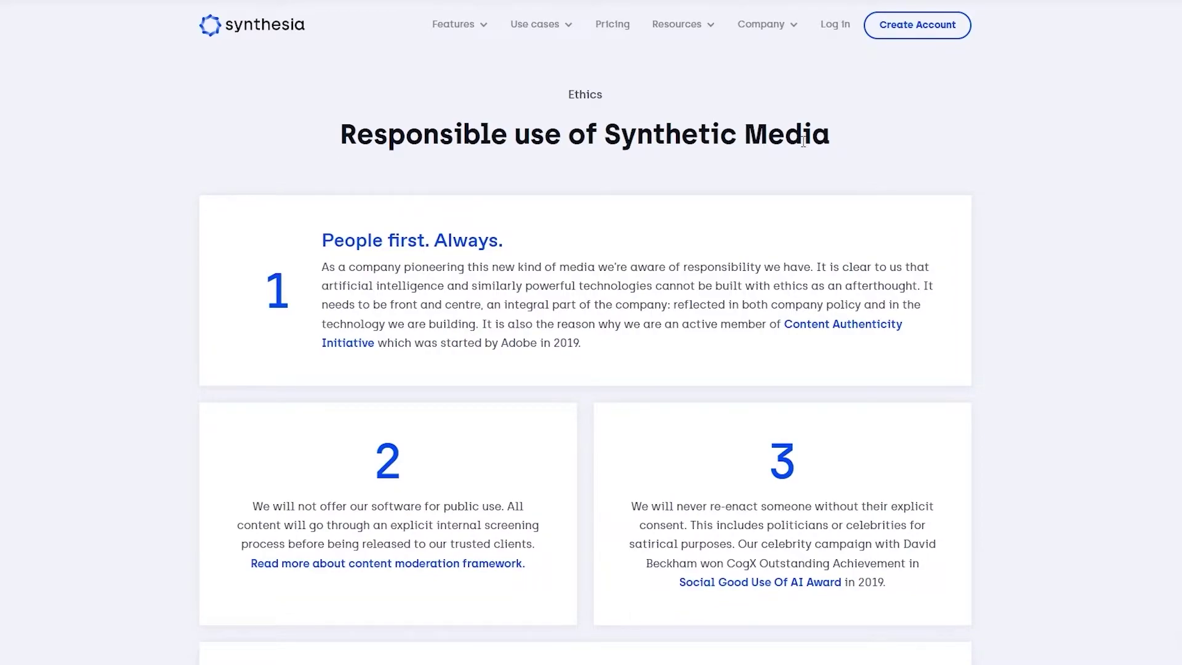
{"action": "scroll", "coordinate": [739, 152], "scroll_direction": "down", "scroll_amount": 1}
{"action": "scroll", "coordinate": [599, 160], "scroll_direction": "up", "scroll_amount": 1}
{"action": "scroll", "coordinate": [603, 201], "scroll_direction": "down", "scroll_amount": 2}
{"action": "scroll", "coordinate": [581, 292], "scroll_direction": "up", "scroll_amount": 1}
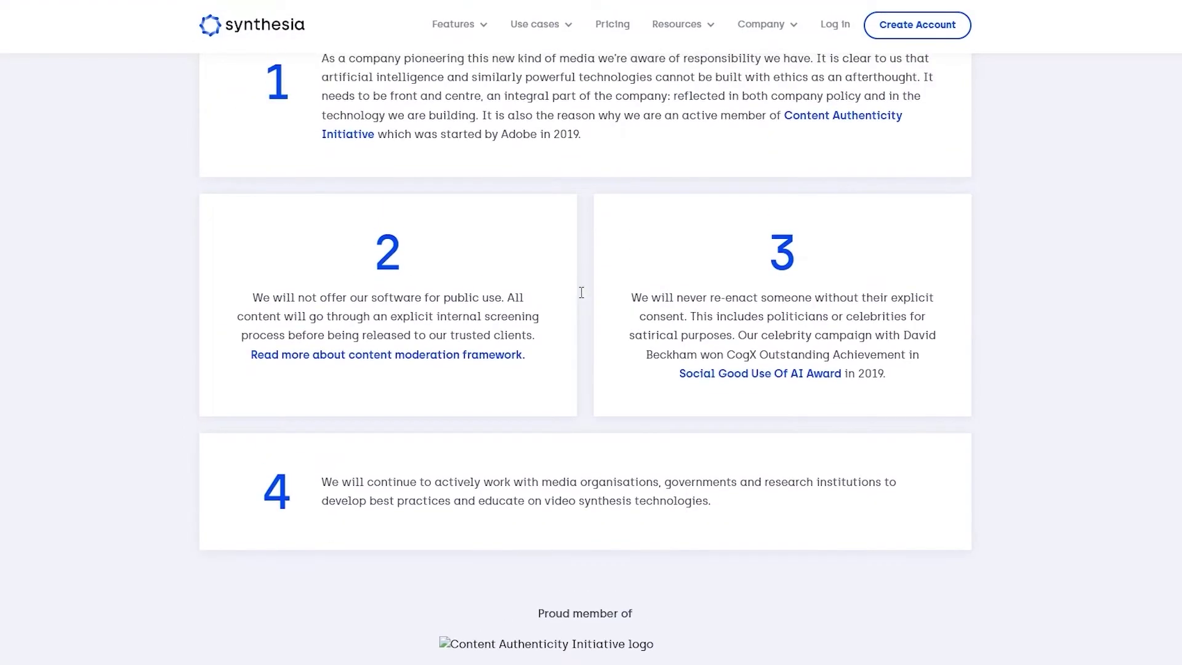
{"action": "scroll", "coordinate": [581, 293], "scroll_direction": "up", "scroll_amount": 3}
{"action": "scroll", "coordinate": [581, 293], "scroll_direction": "down", "scroll_amount": 1}
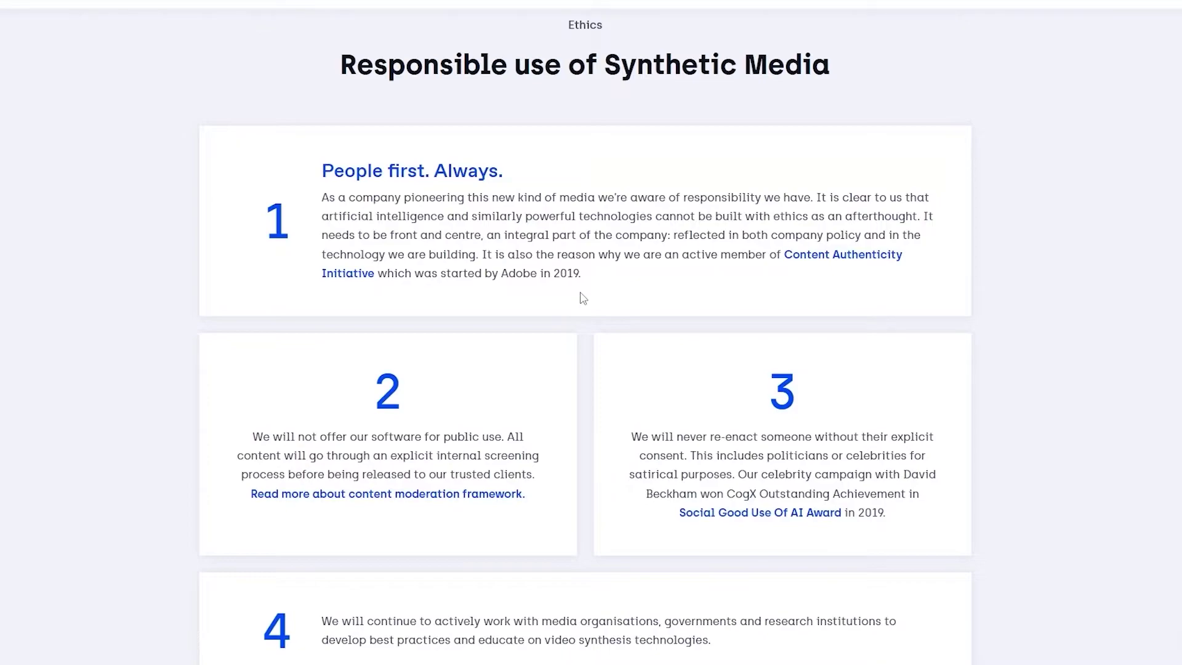
{"action": "scroll", "coordinate": [640, 419], "scroll_direction": "down", "scroll_amount": 1}
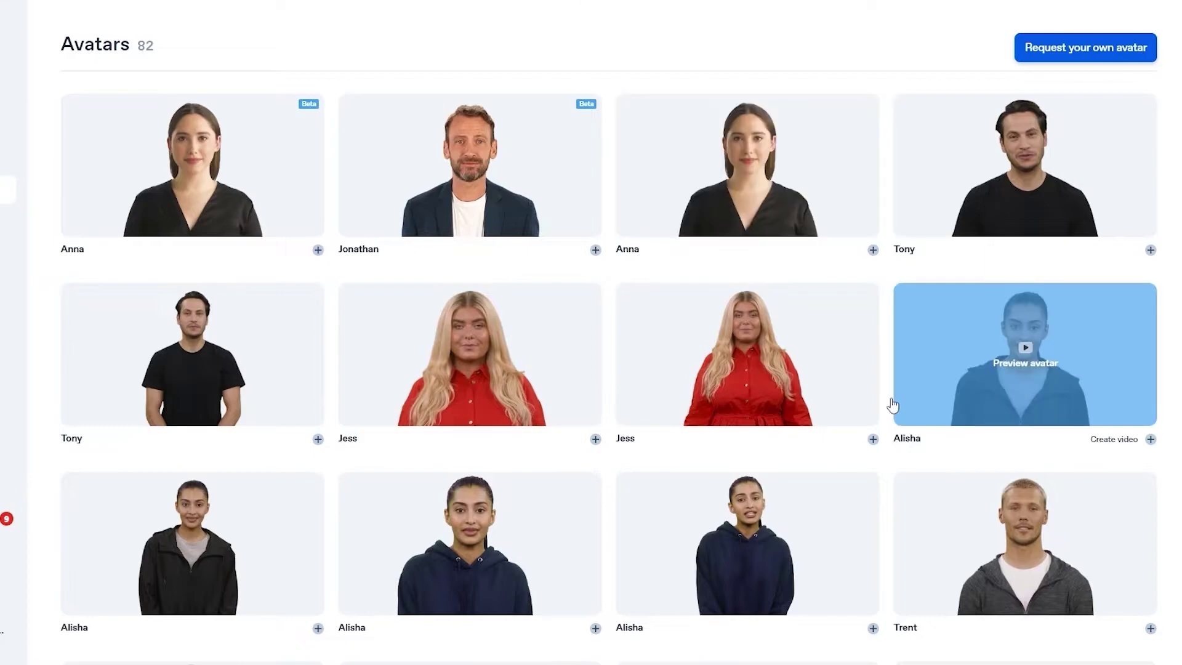
Step: Browse through the full avatar library to see the available presenters
{"action": "scroll", "coordinate": [965, 408], "scroll_direction": "down", "scroll_amount": 7}
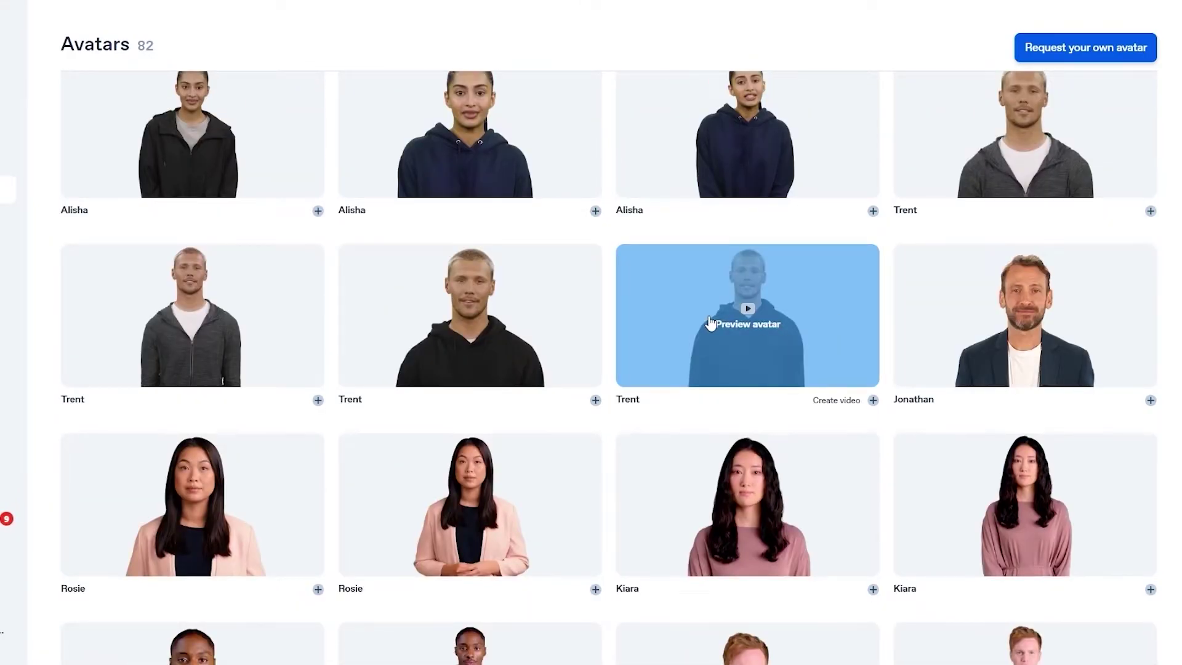
{"action": "scroll", "coordinate": [709, 322], "scroll_direction": "down", "scroll_amount": 20}
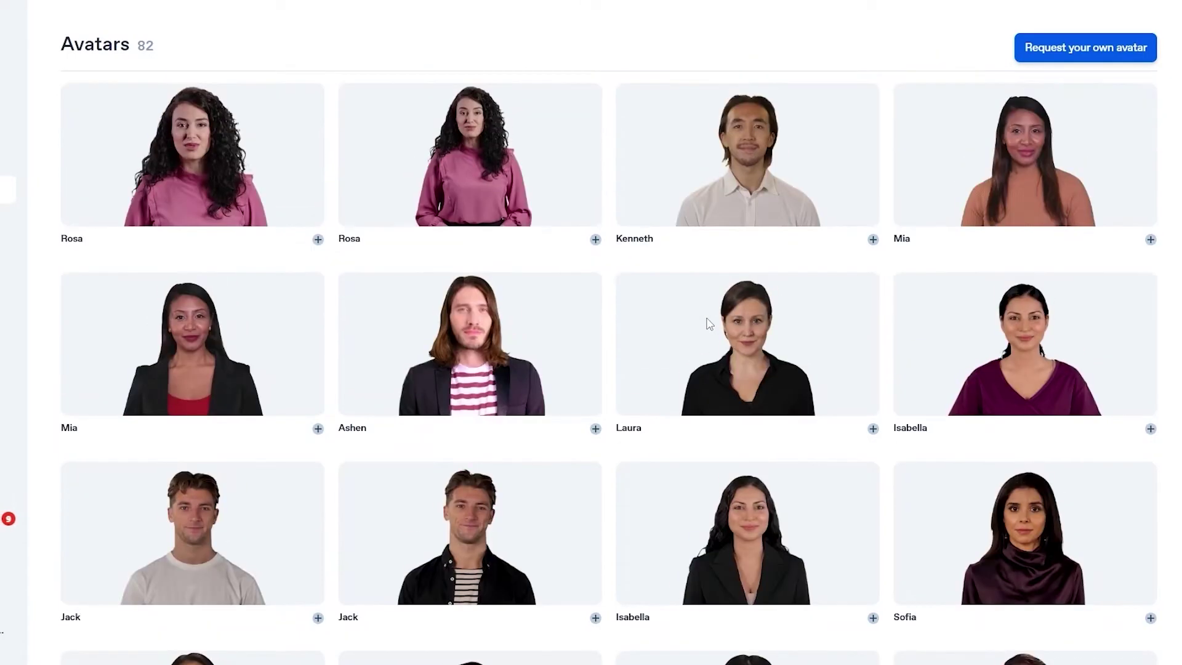
{"action": "scroll", "coordinate": [709, 322], "scroll_direction": "down", "scroll_amount": 20}
{"action": "scroll", "coordinate": [710, 323], "scroll_direction": "up", "scroll_amount": 10}
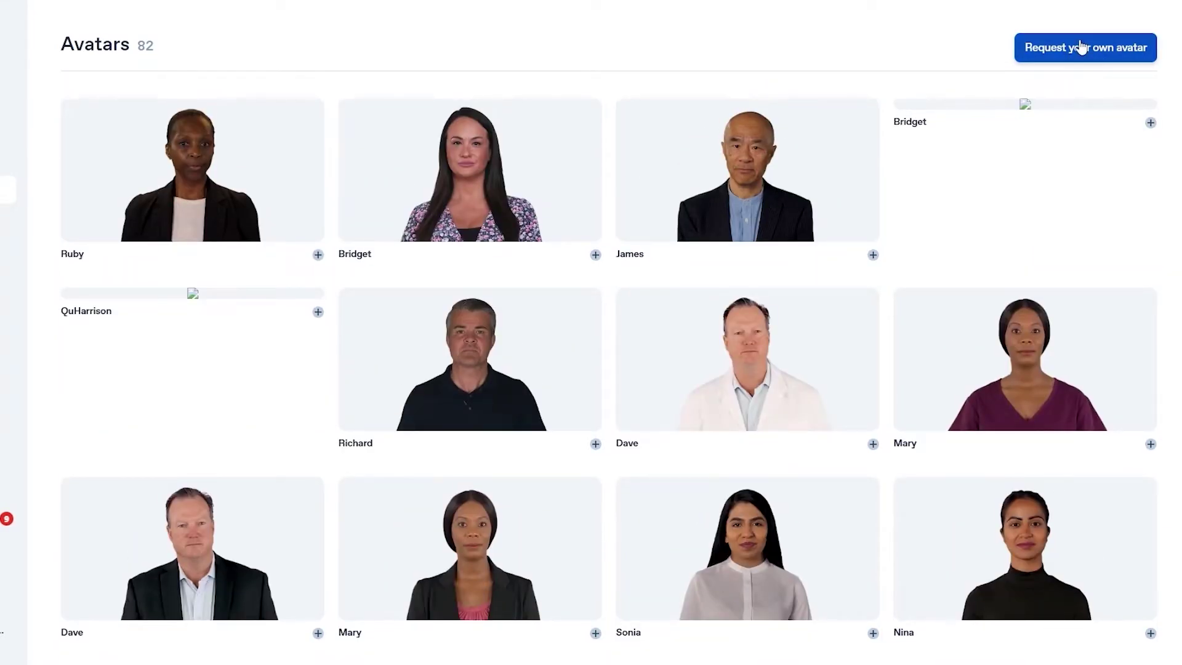
Step: Open the details for requesting your own avatar and highlight the add-on price and each step of the submission process
{"action": "left_click", "coordinate": [1083, 54]}
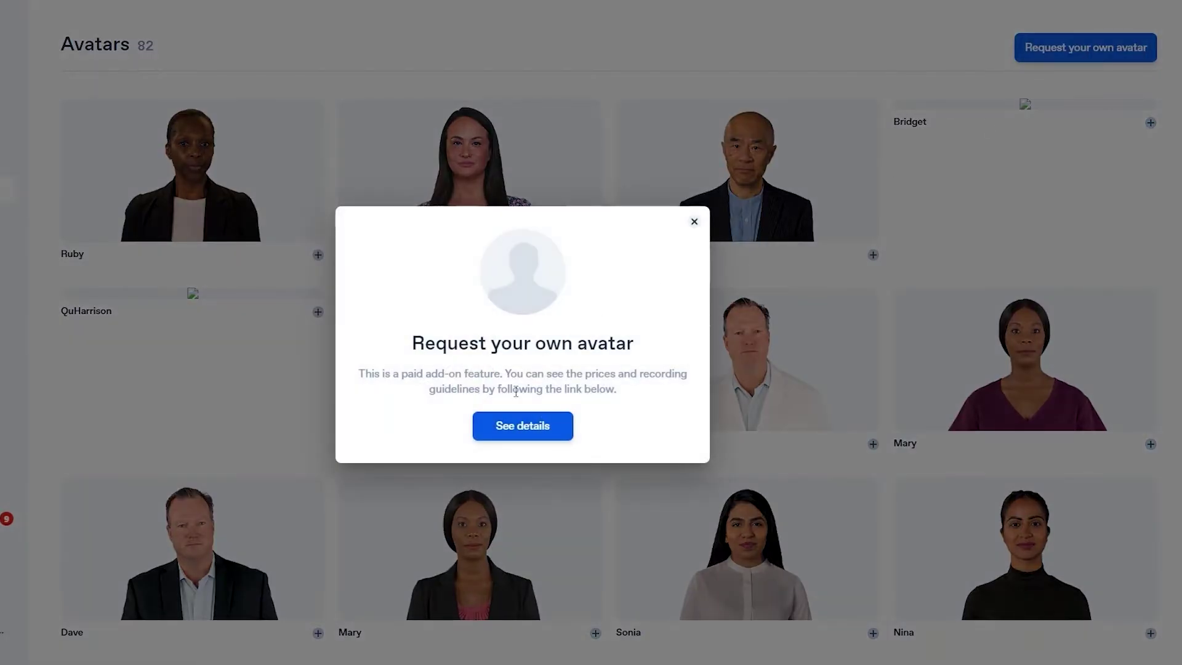
{"action": "left_click", "coordinate": [516, 427]}
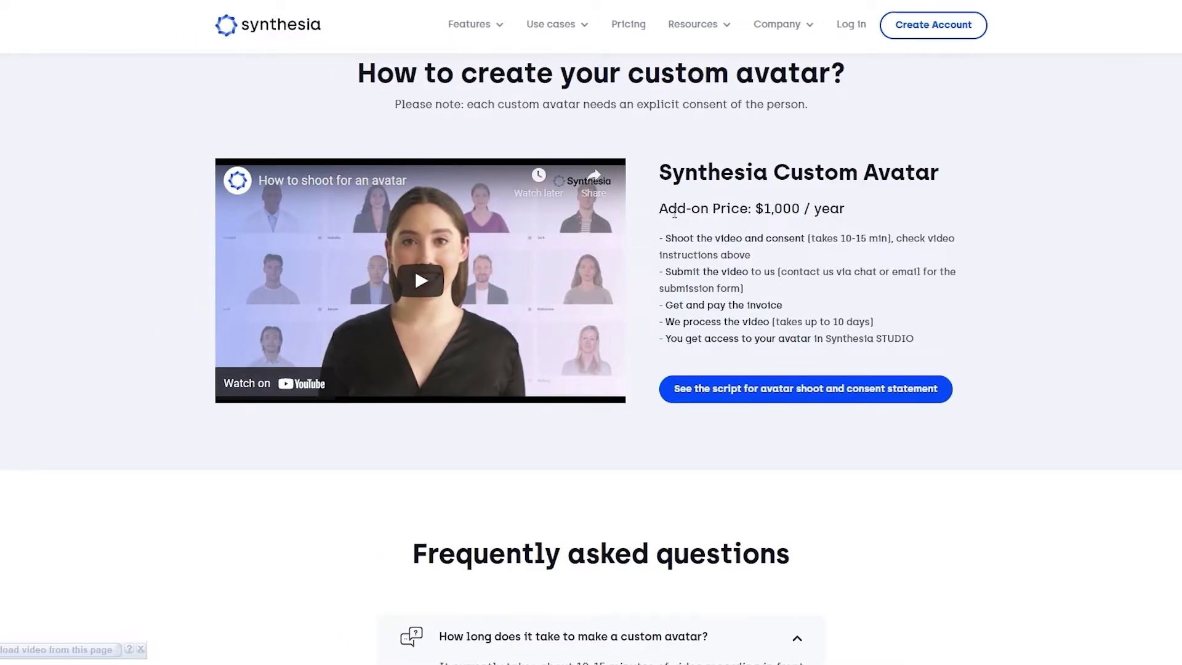
{"action": "left_click_drag", "start_coordinate": [667, 213], "coordinate": [796, 211]}
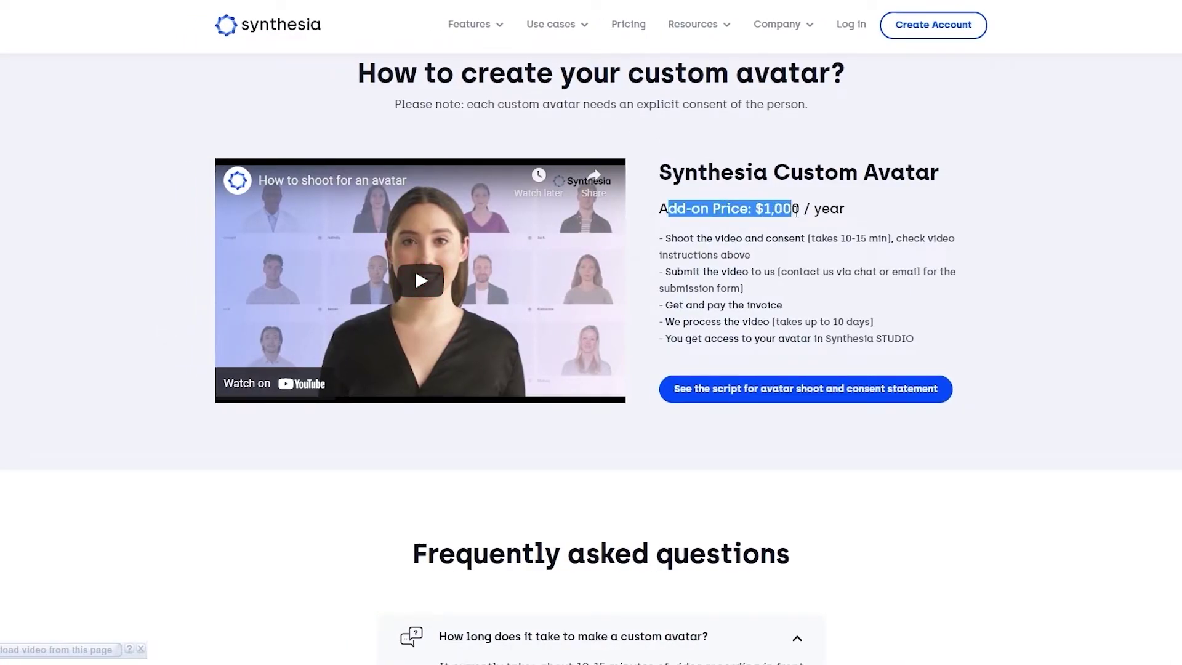
{"action": "left_click_drag", "start_coordinate": [663, 239], "coordinate": [785, 261]}
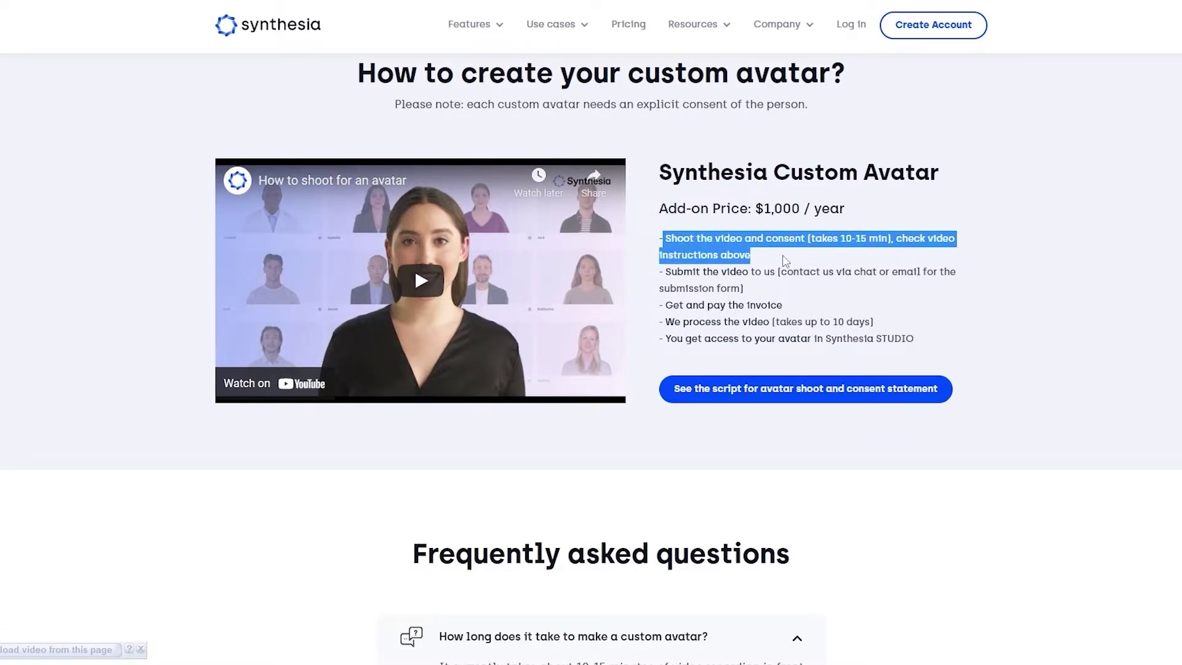
{"action": "left_click_drag", "start_coordinate": [663, 272], "coordinate": [772, 277]}
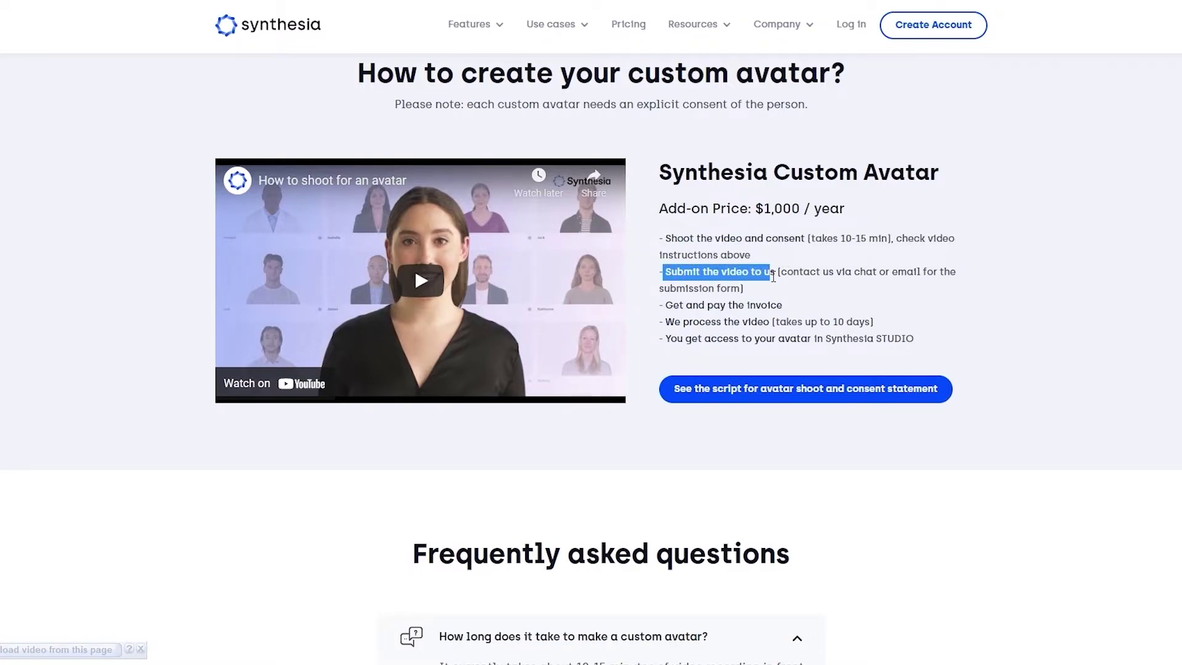
{"action": "left_click_drag", "start_coordinate": [665, 305], "coordinate": [803, 308]}
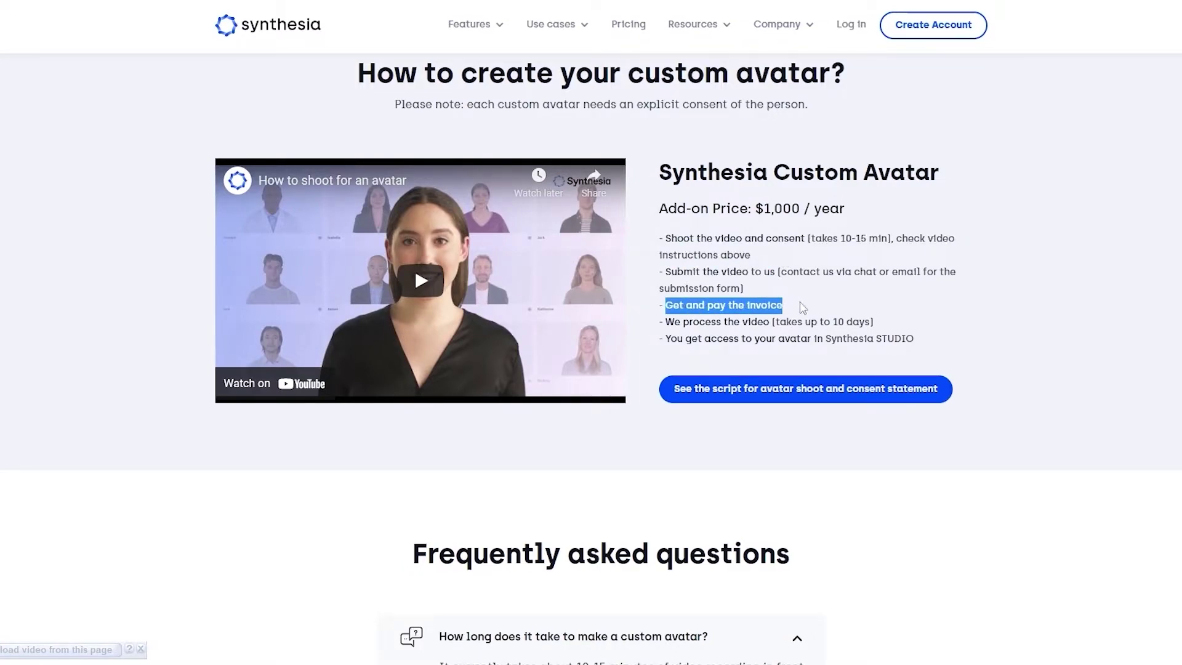
{"action": "left_click_drag", "start_coordinate": [662, 323], "coordinate": [774, 322]}
{"action": "left_click_drag", "start_coordinate": [661, 338], "coordinate": [920, 346]}
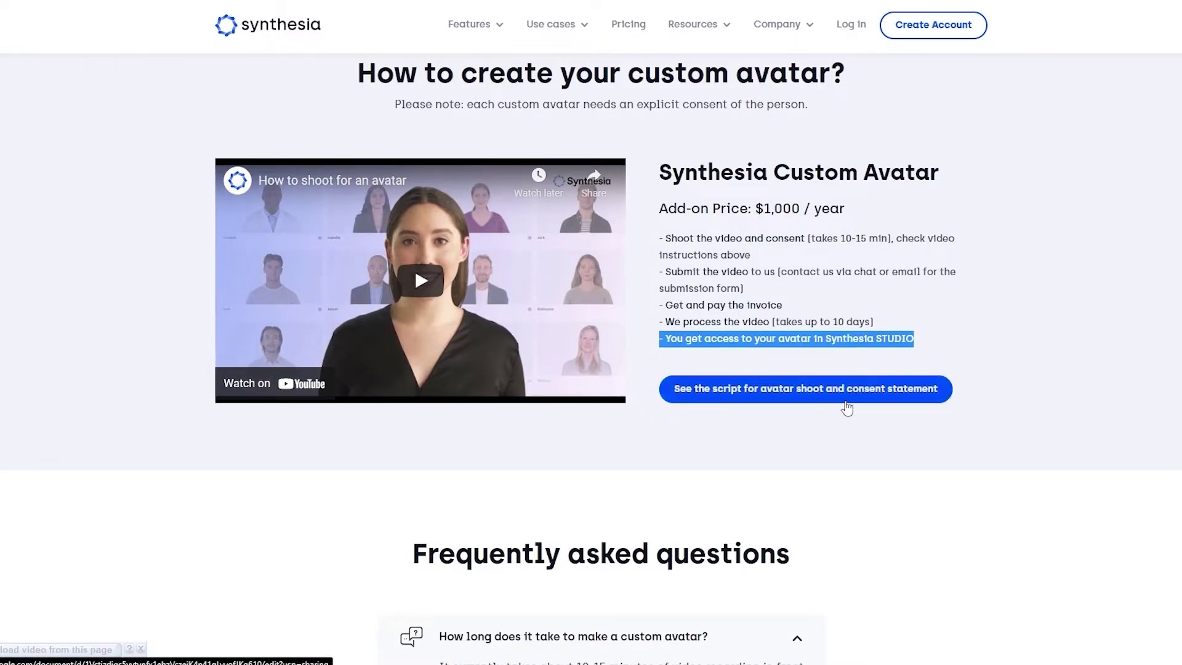
Step: Open the script for the avatar shoot and consent statement, and look through the consent scripts in the different languages
{"action": "left_click", "coordinate": [891, 406]}
{"action": "scroll", "coordinate": [563, 360], "scroll_direction": "down", "scroll_amount": 5}
{"action": "scroll", "coordinate": [563, 364], "scroll_direction": "up", "scroll_amount": 10}
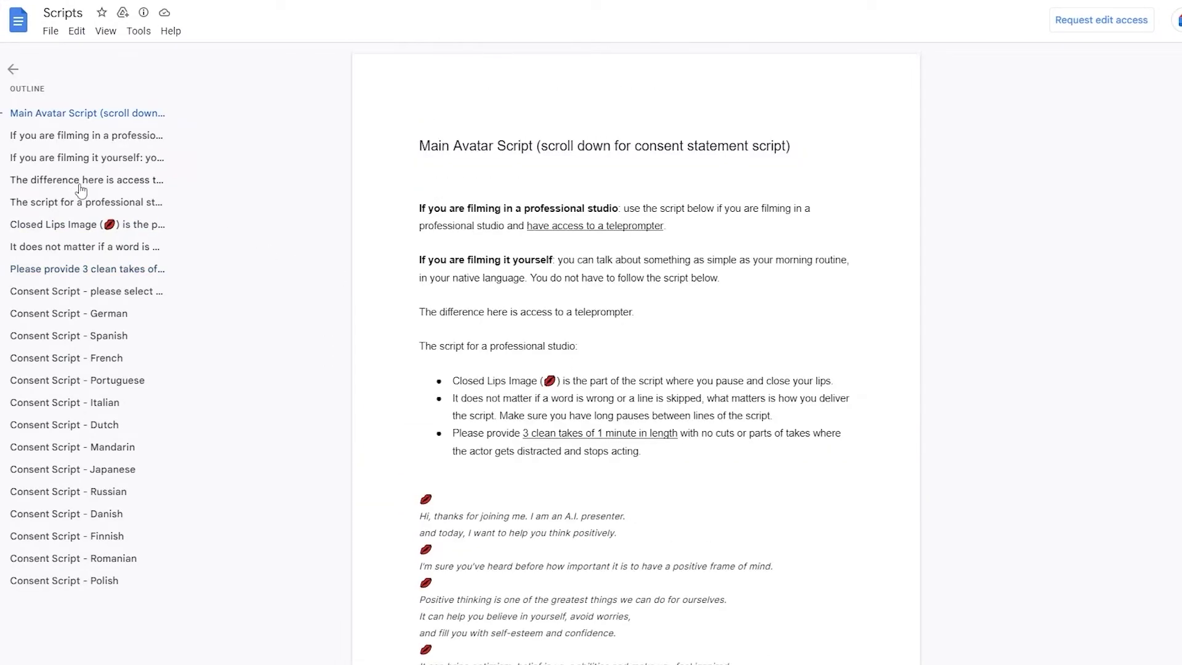
{"action": "left_click", "coordinate": [69, 298]}
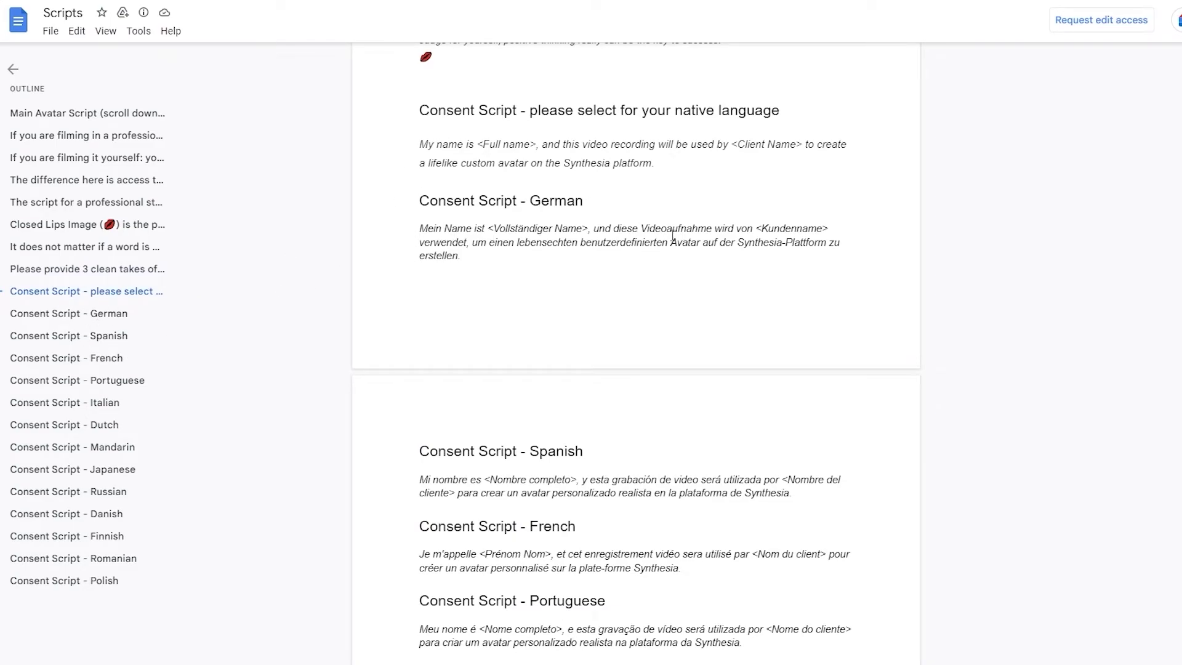
{"action": "left_click", "coordinate": [88, 339]}
{"action": "scroll", "coordinate": [89, 354], "scroll_direction": "down", "scroll_amount": 2}
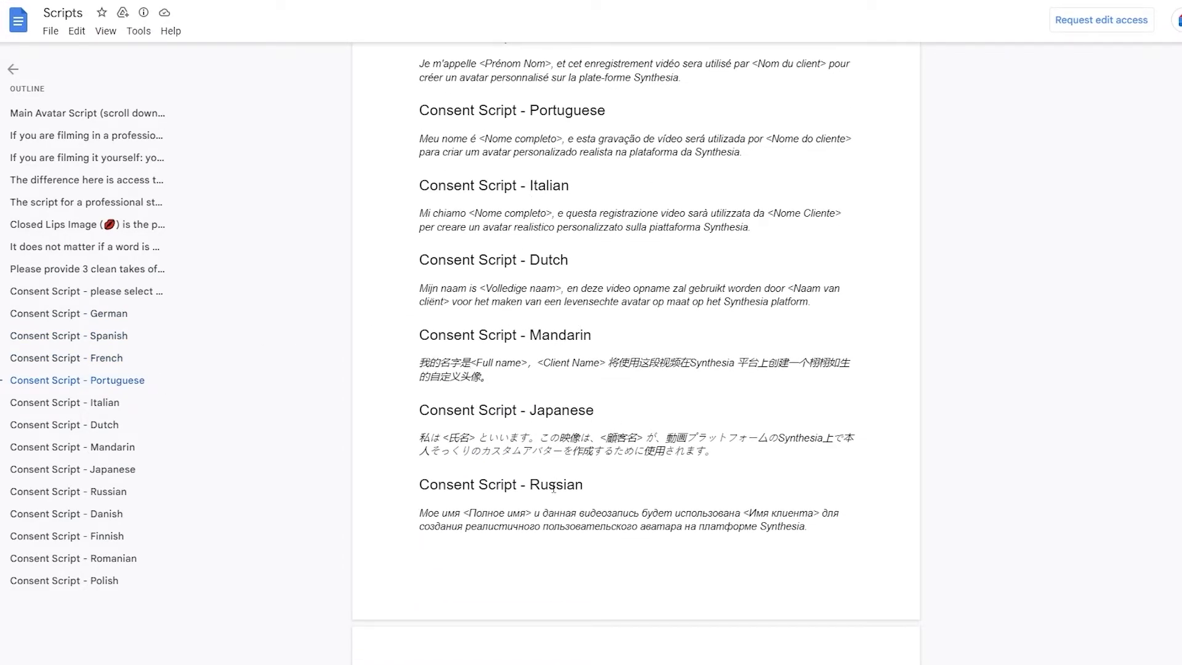
{"action": "scroll", "coordinate": [554, 494], "scroll_direction": "down", "scroll_amount": 6}
{"action": "scroll", "coordinate": [602, 470], "scroll_direction": "up", "scroll_amount": 4}
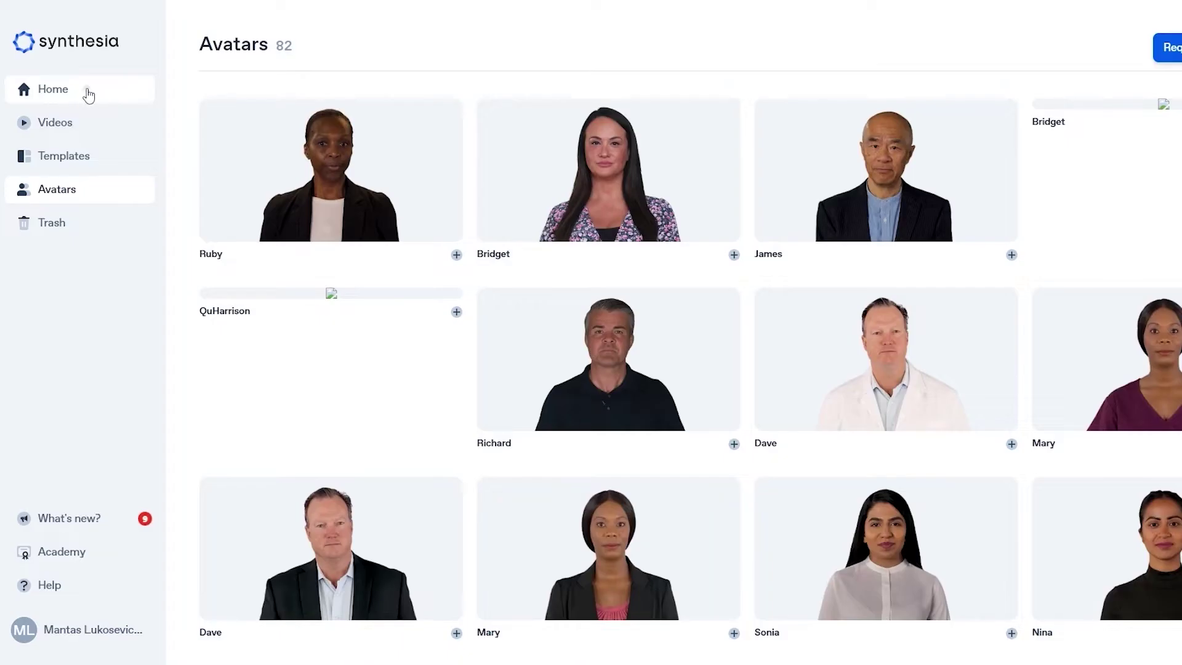
Step: Open the Demo video from the recent videos, view its script and copy the whole text
{"action": "left_click", "coordinate": [87, 92]}
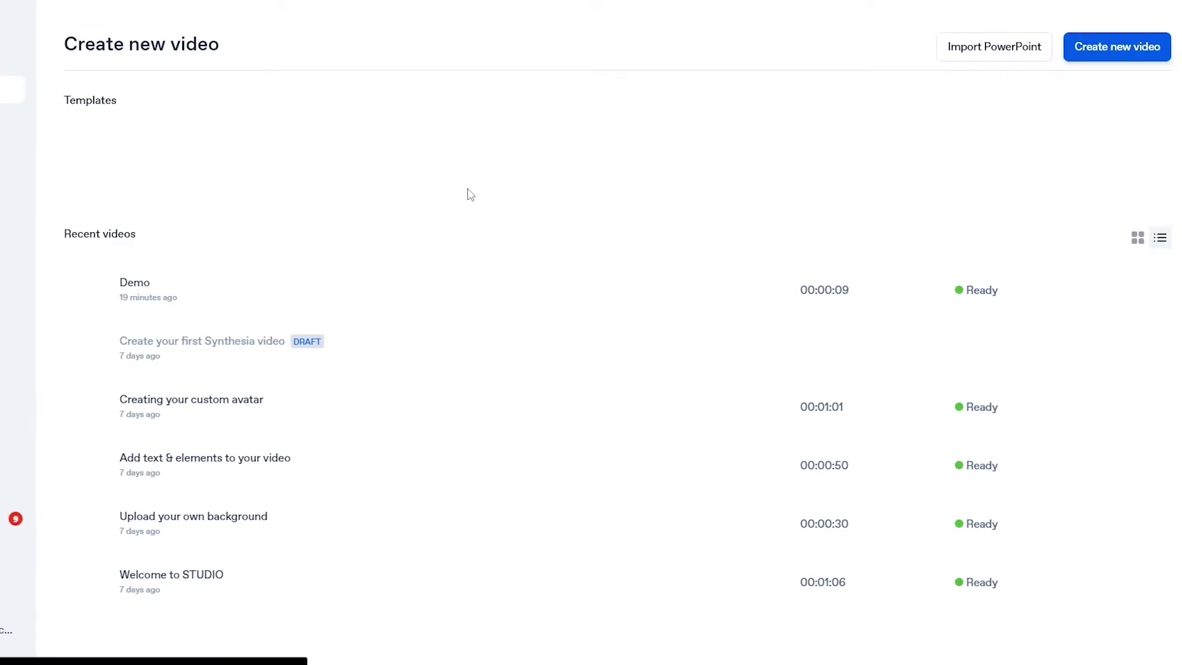
{"action": "left_click", "coordinate": [300, 288]}
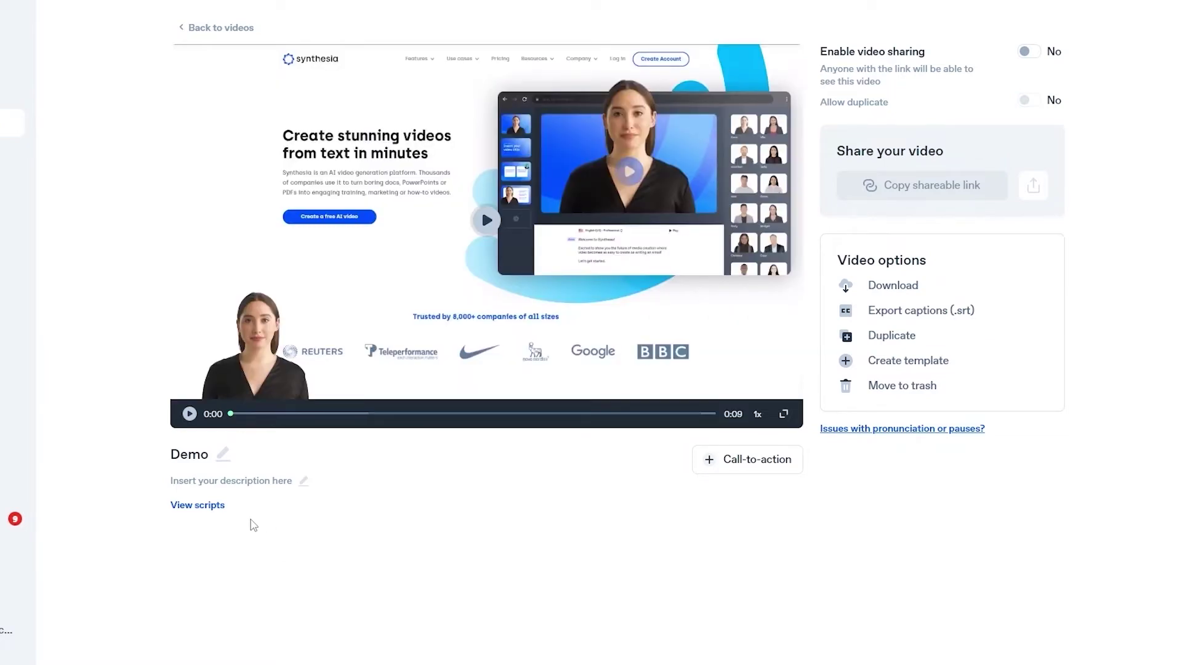
{"action": "left_click", "coordinate": [207, 508]}
{"action": "left_click_drag", "start_coordinate": [588, 341], "coordinate": [337, 326]}
{"action": "right_click", "coordinate": [553, 338]}
{"action": "left_click", "coordinate": [588, 350]}
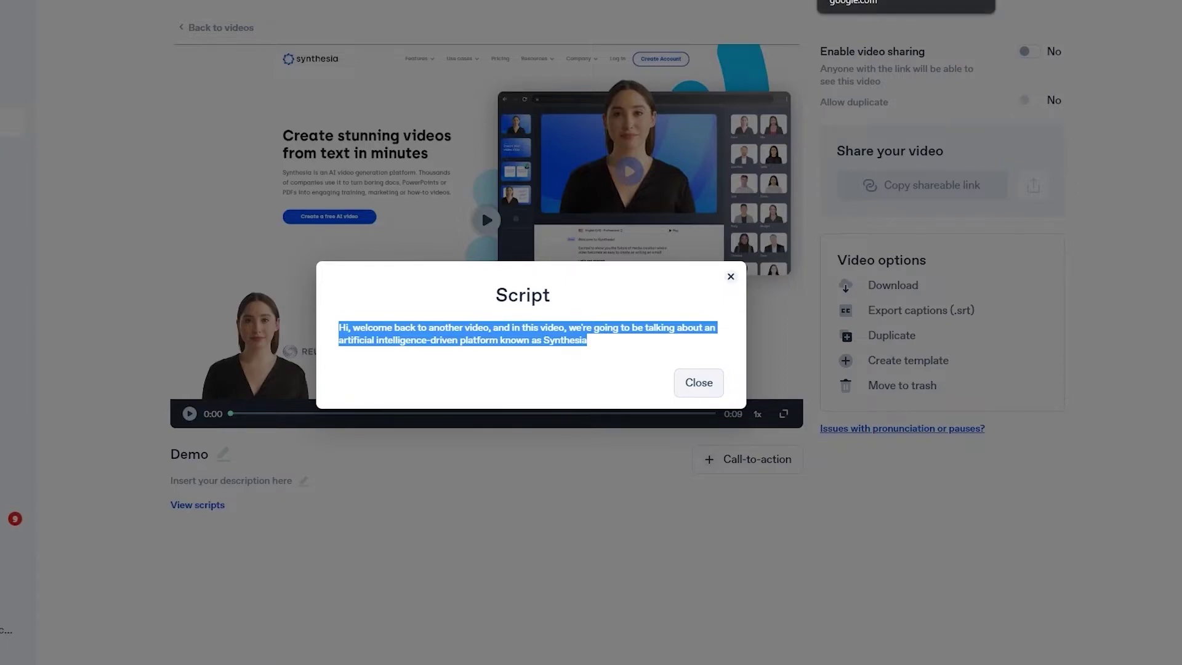
Step: Switch to the Google translator, translate the copied script from English to Japanese and select the full translation
{"action": "left_click", "coordinate": [874, 2]}
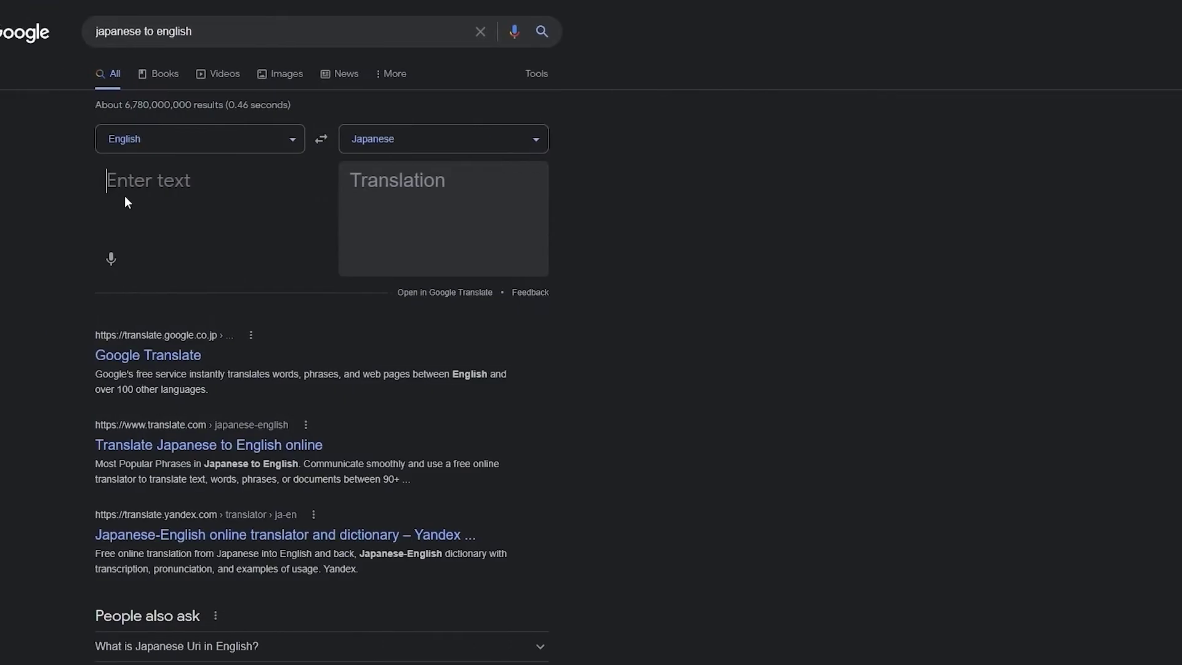
{"action": "key", "text": "ctrl+v"}
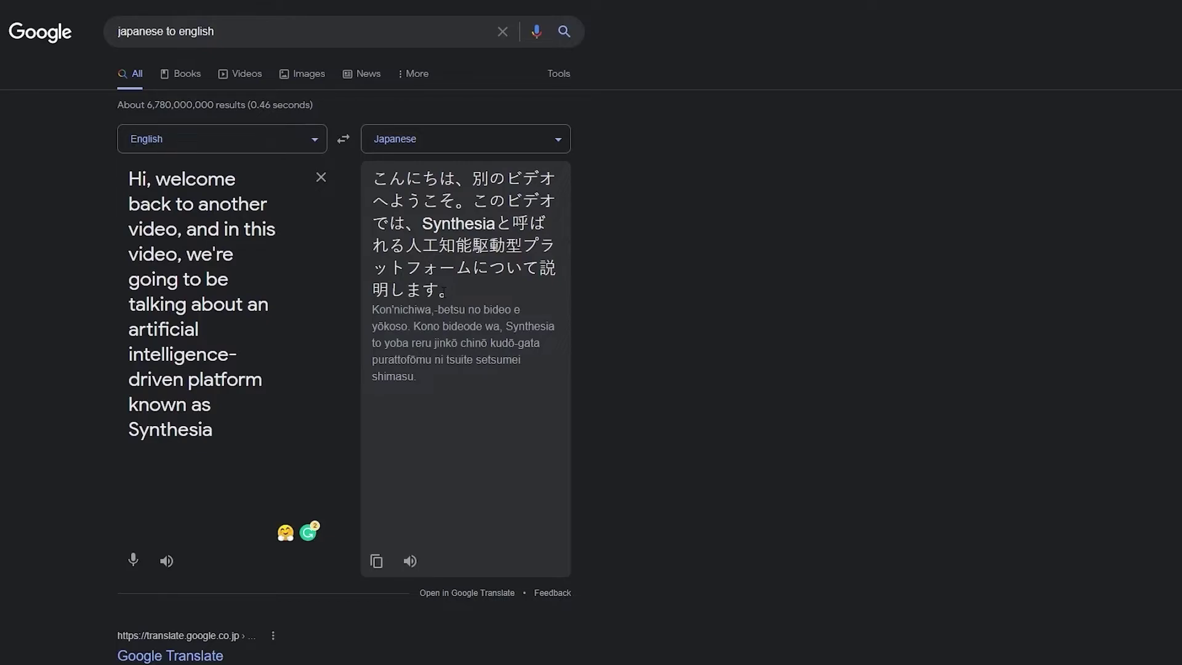
{"action": "left_click_drag", "start_coordinate": [444, 292], "coordinate": [362, 183]}
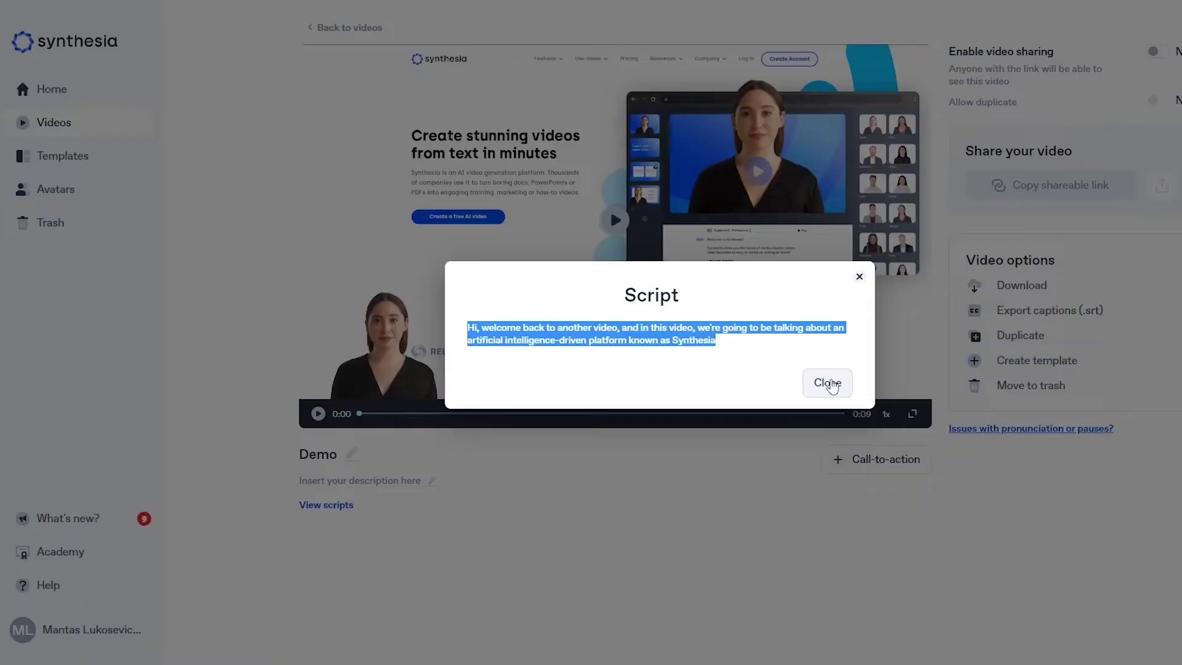
Step: Close the script view in Synthesia and replace Anna's English script with the Japanese translation in the video editor
{"action": "left_click", "coordinate": [826, 382]}
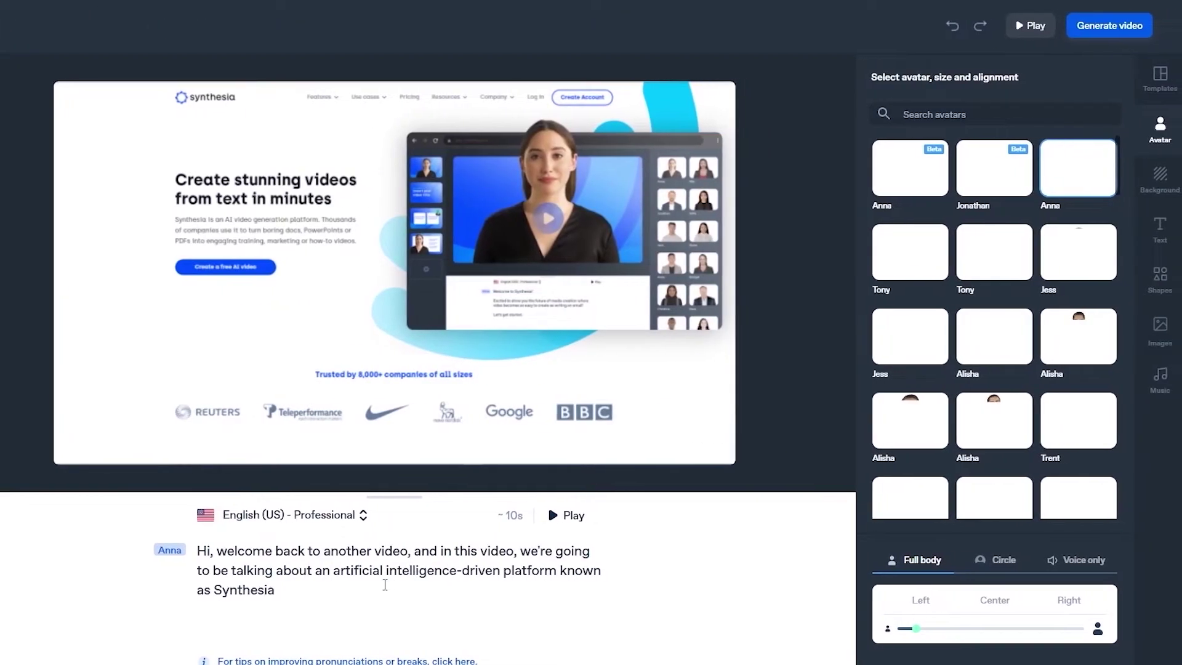
{"action": "key", "text": "ctrl+a"}
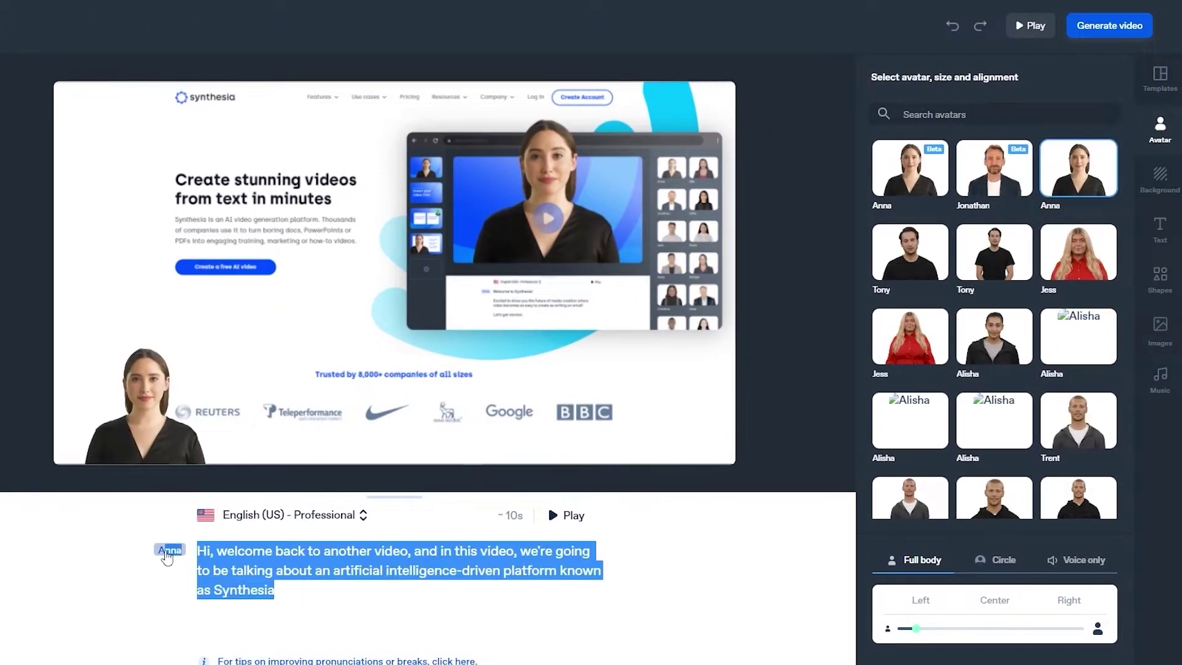
{"action": "left_click_drag", "start_coordinate": [213, 590], "coordinate": [305, 594]}
{"action": "key", "text": "ctrl+a"}
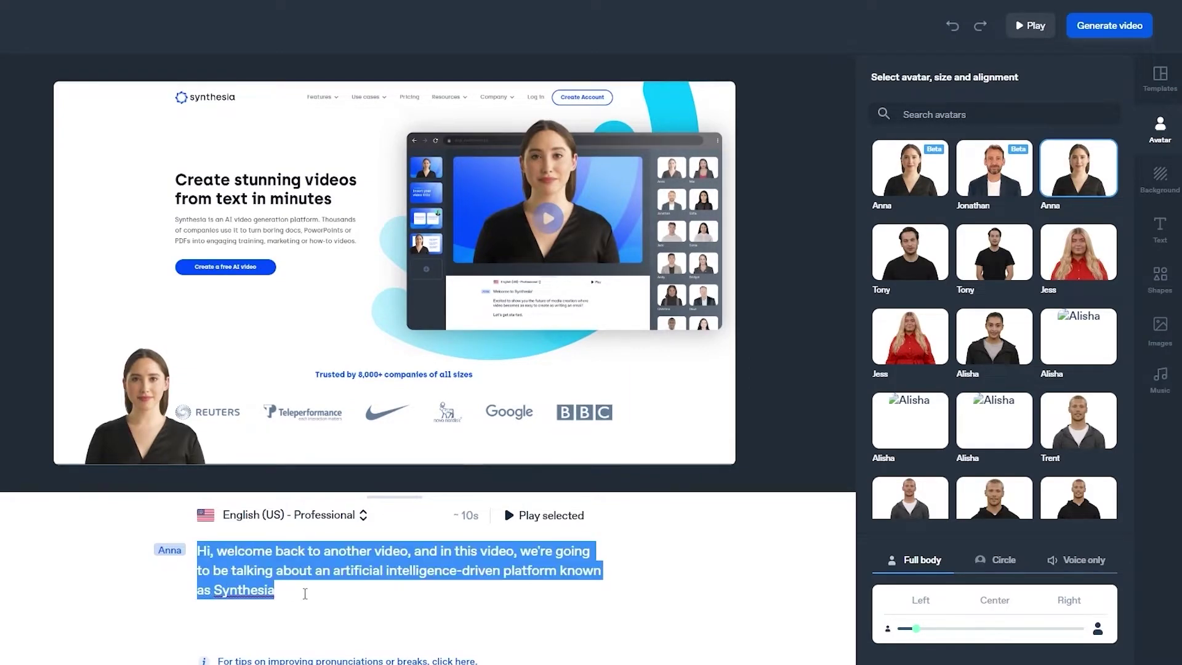
{"action": "key", "text": "ctrl+v"}
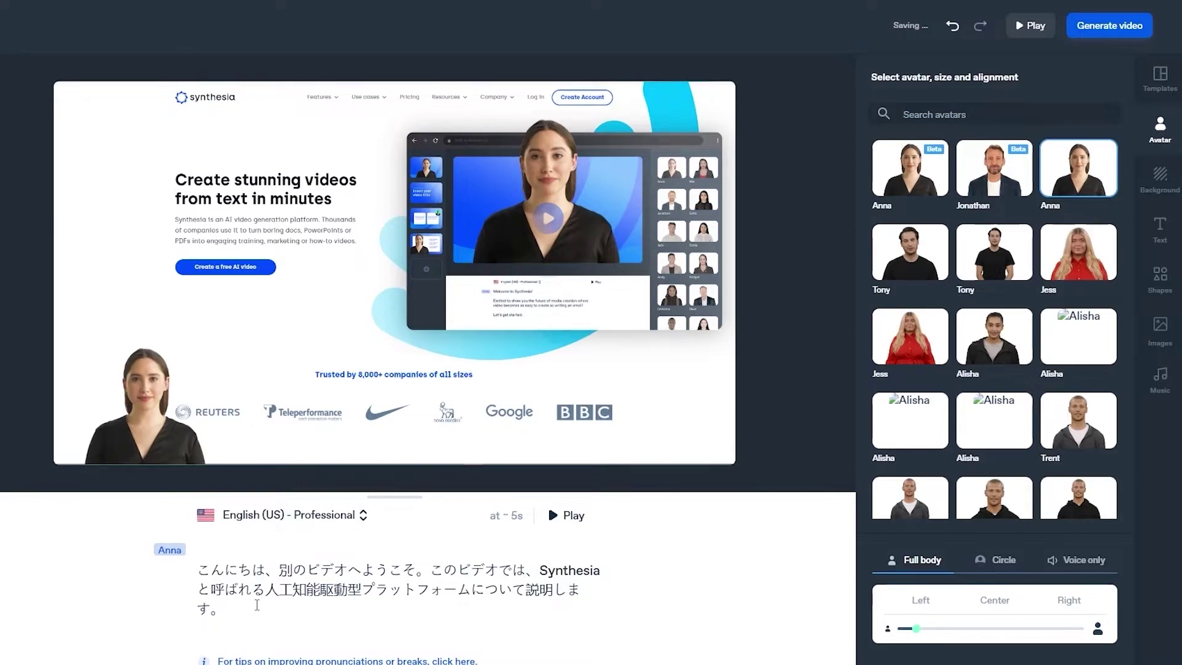
Step: Set the script's voice to Japanese - Original and play the Japanese narration
{"action": "left_click", "coordinate": [307, 517]}
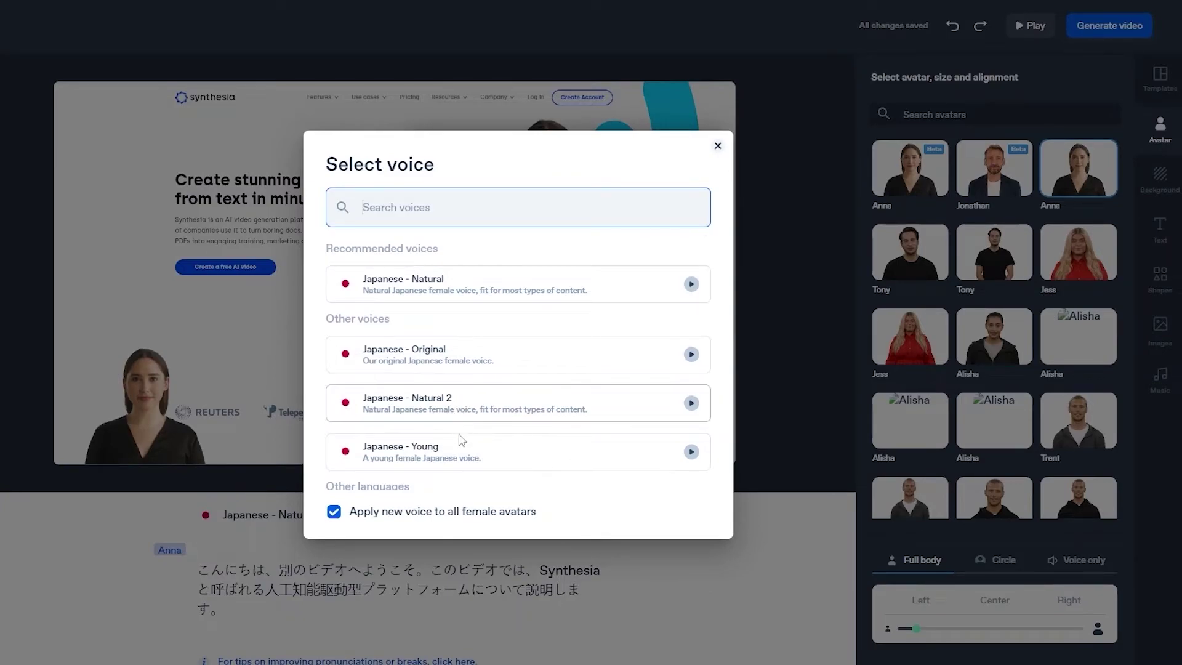
{"action": "left_click", "coordinate": [565, 363]}
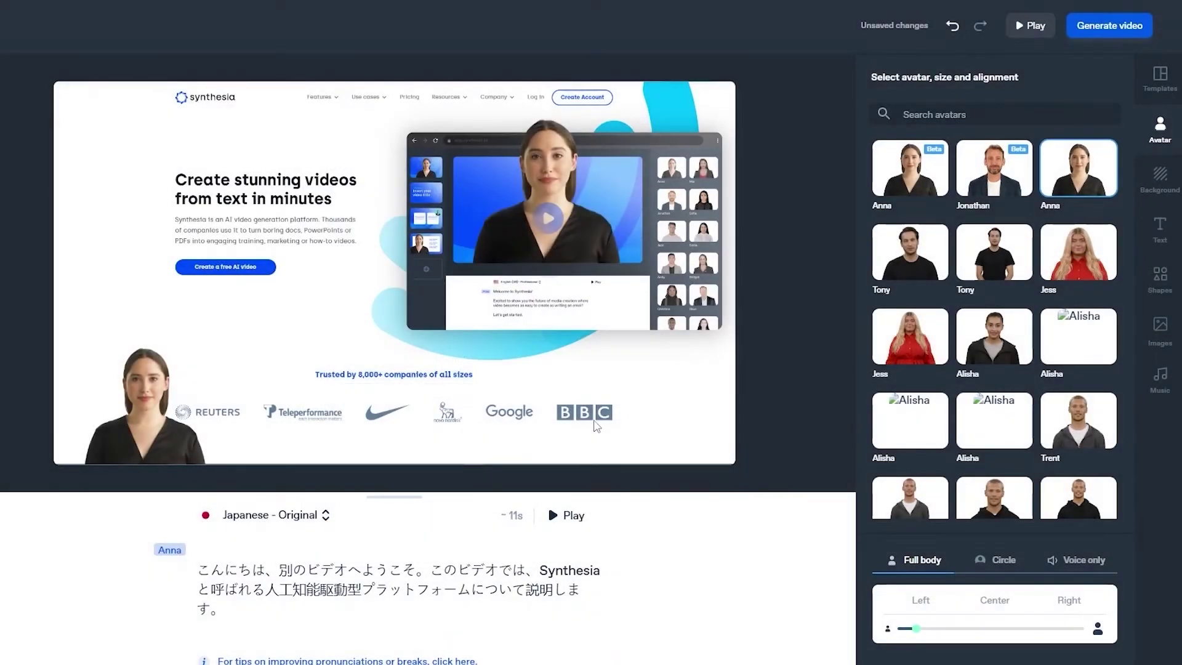
{"action": "left_click", "coordinate": [572, 514]}
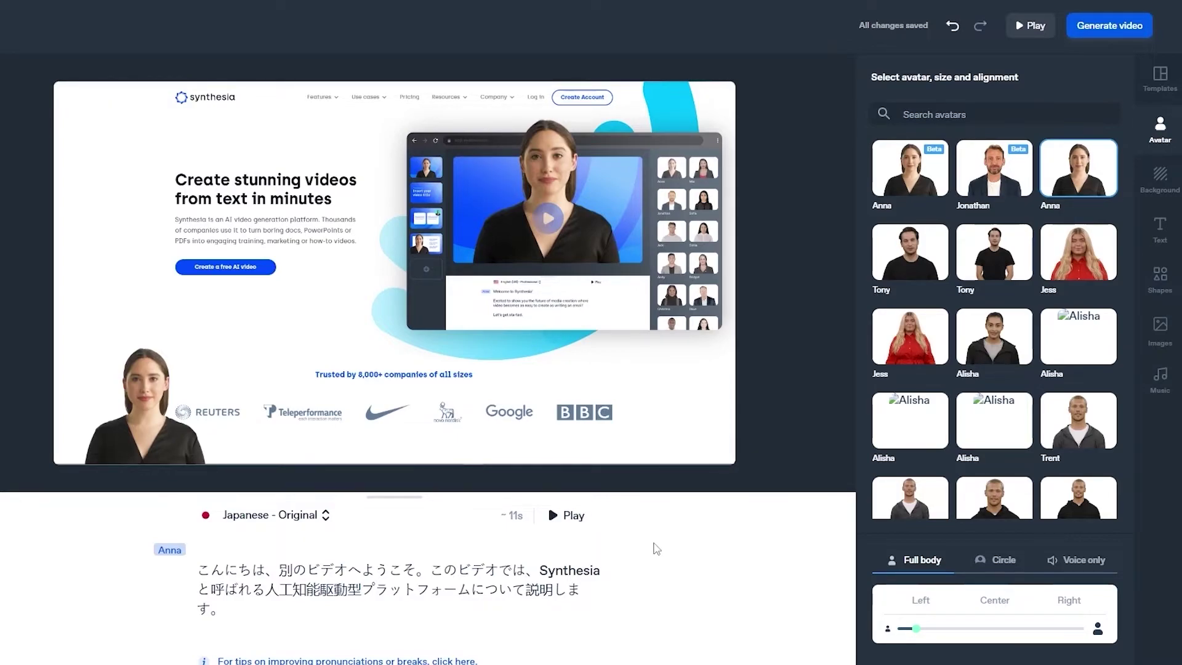
Step: Generate the Japanese Demo video without captions by saving and processing it
{"action": "right_click", "coordinate": [1085, 31]}
{"action": "left_click", "coordinate": [1085, 31]}
{"action": "left_click", "coordinate": [1085, 27]}
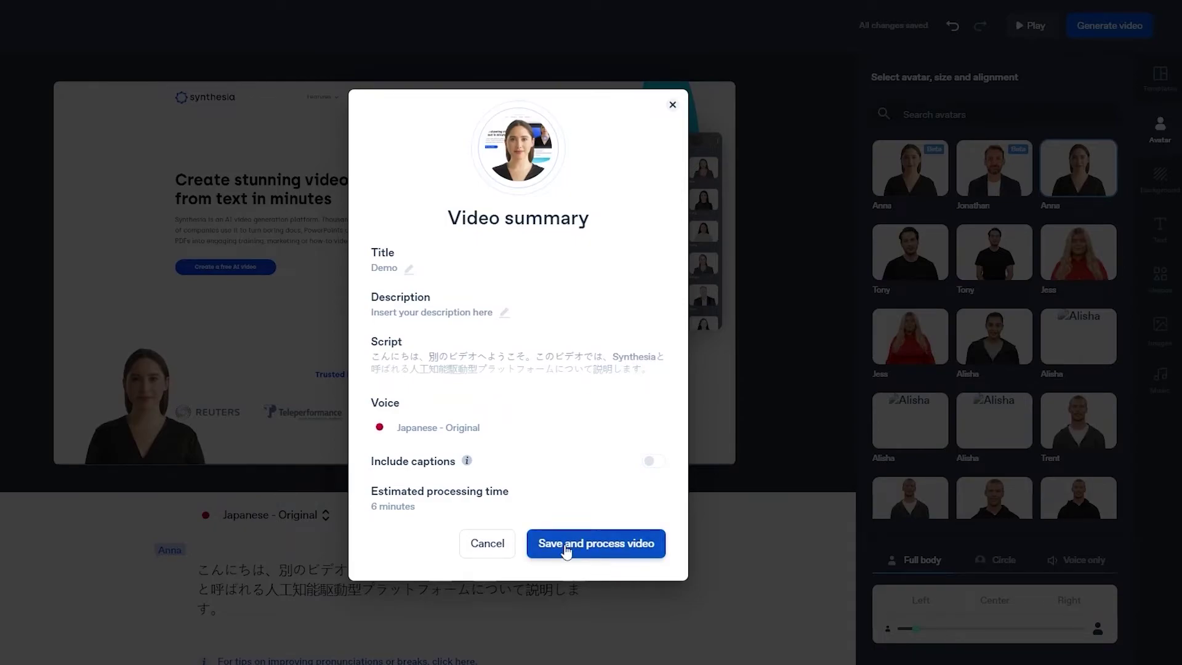
{"action": "left_click", "coordinate": [621, 561]}
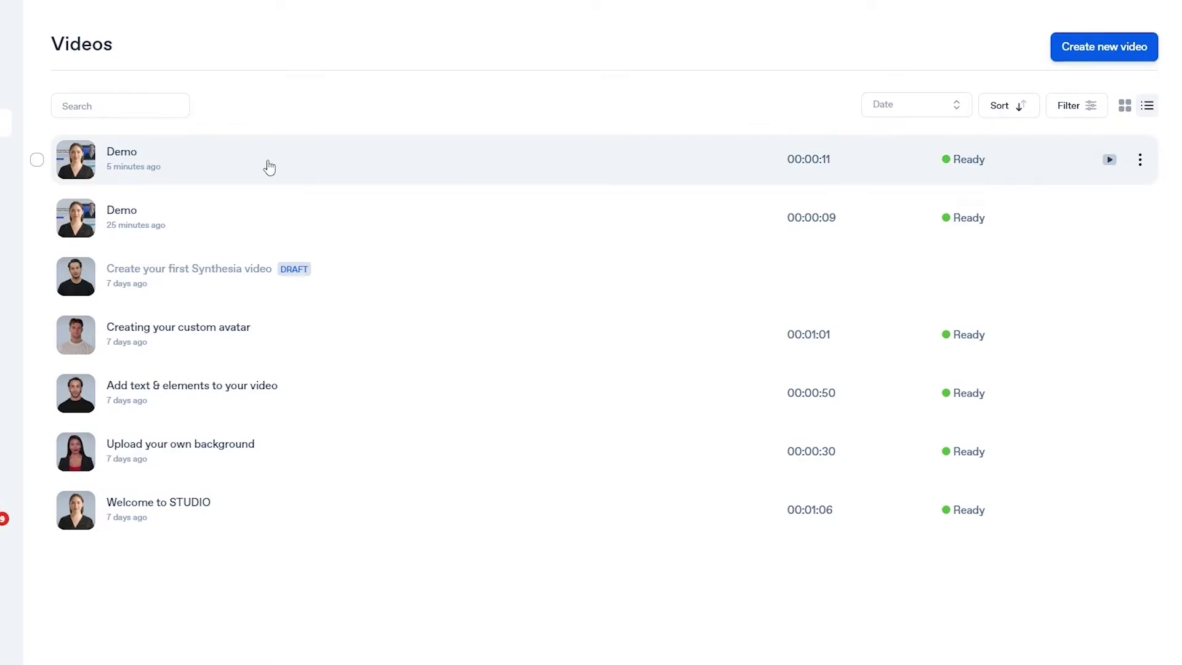
Step: Download the newest 11-second Demo video from the Videos list and open the downloaded file
{"action": "left_click", "coordinate": [1140, 162]}
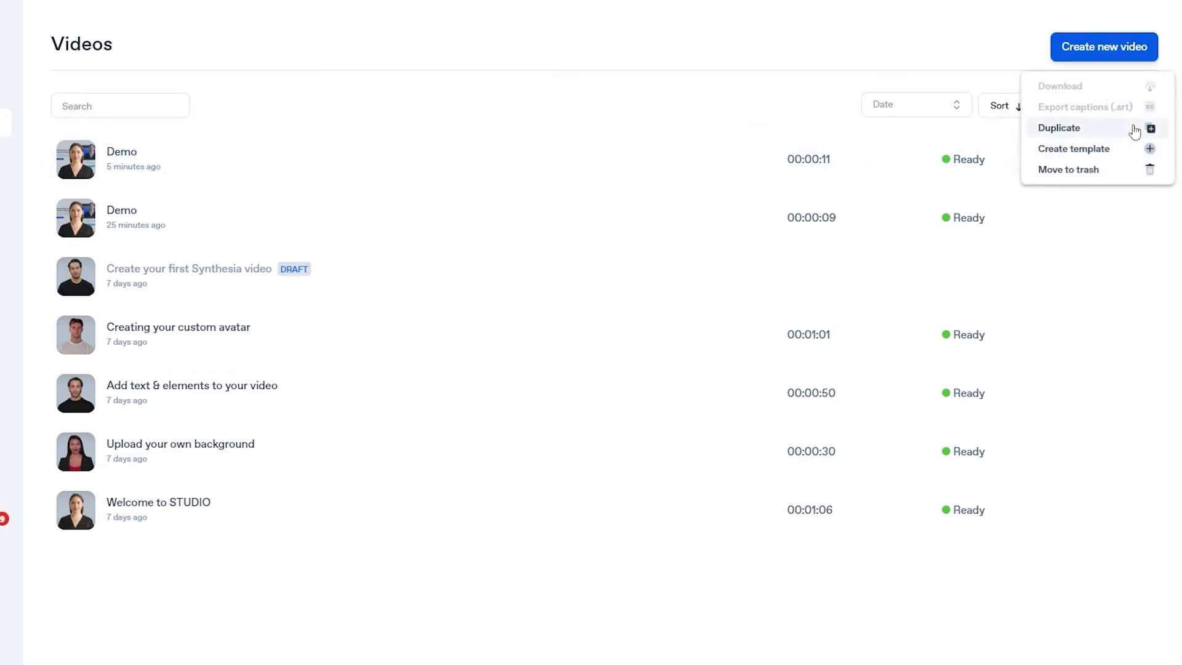
{"action": "left_click", "coordinate": [1064, 86]}
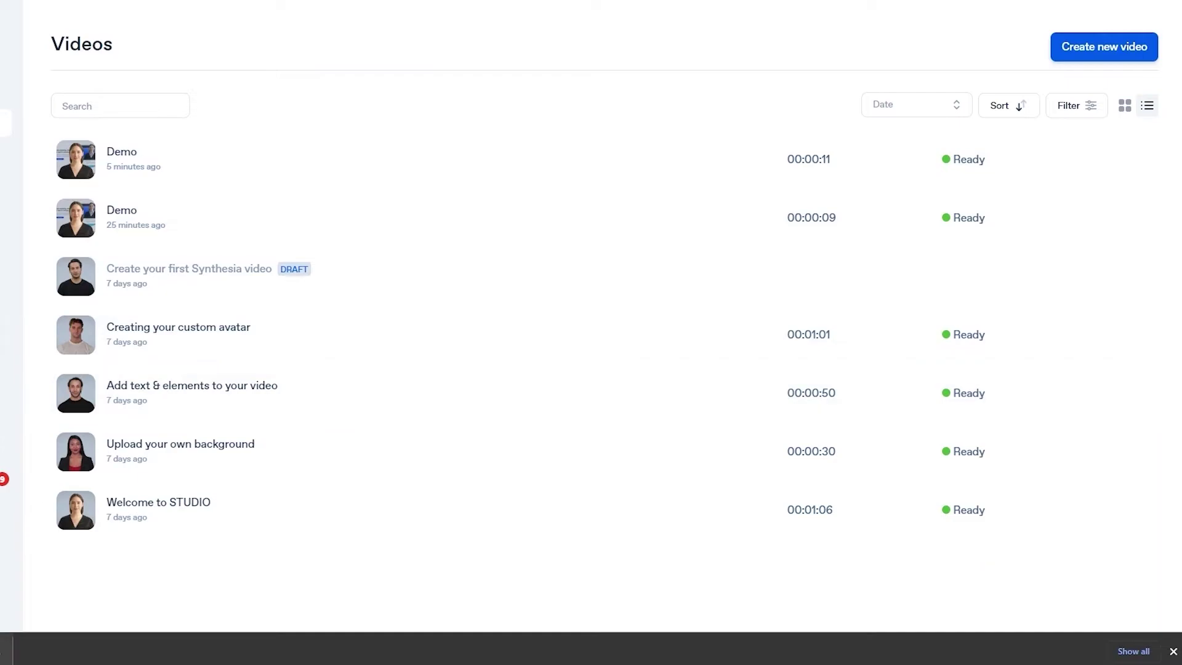
{"action": "left_click", "coordinate": [8, 649]}
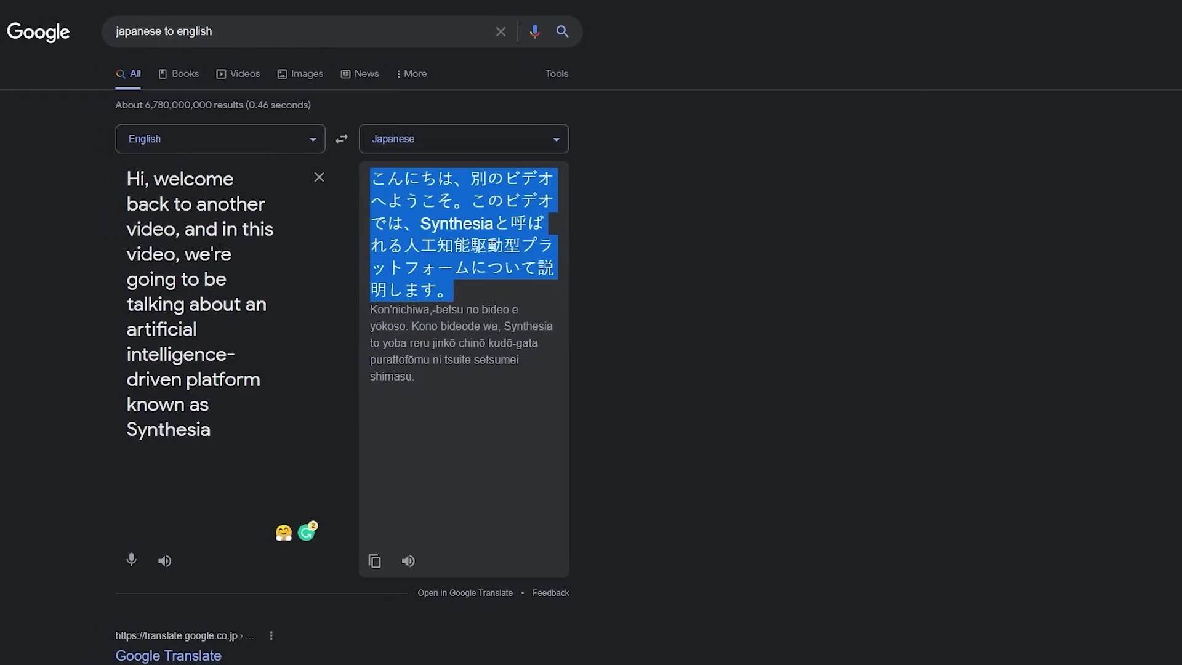
Step: Switch to the Google translator, change the target language to German and copy the full German translation
{"action": "left_click", "coordinate": [468, 140]}
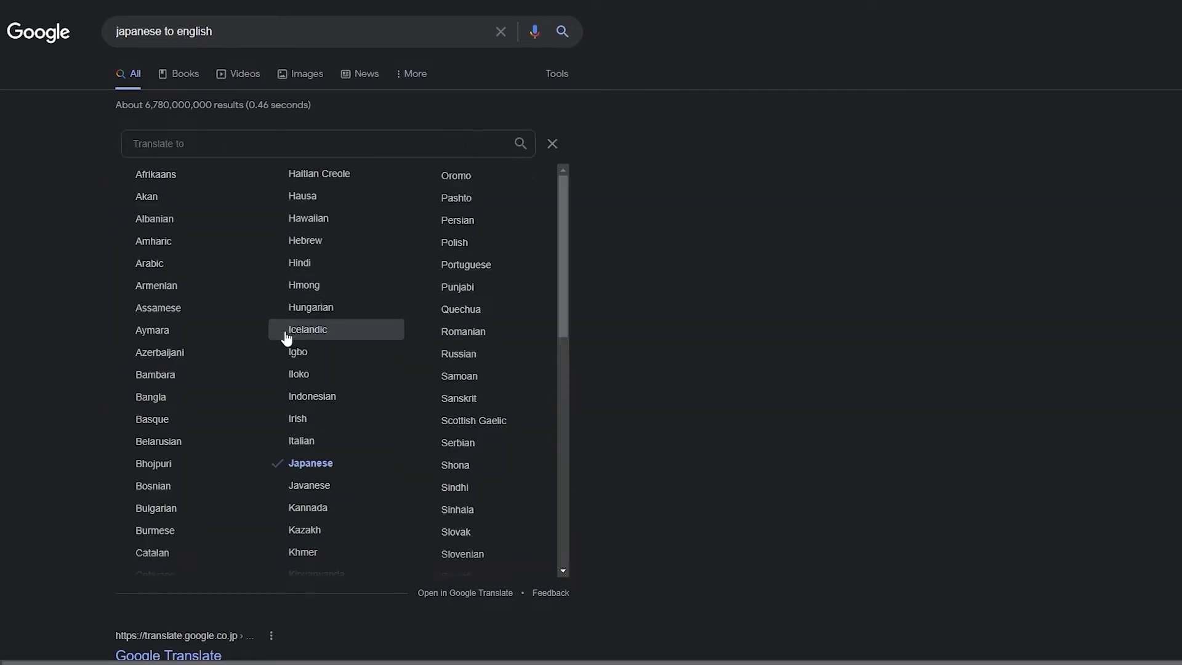
{"action": "scroll", "coordinate": [529, 338], "scroll_direction": "down", "scroll_amount": 10}
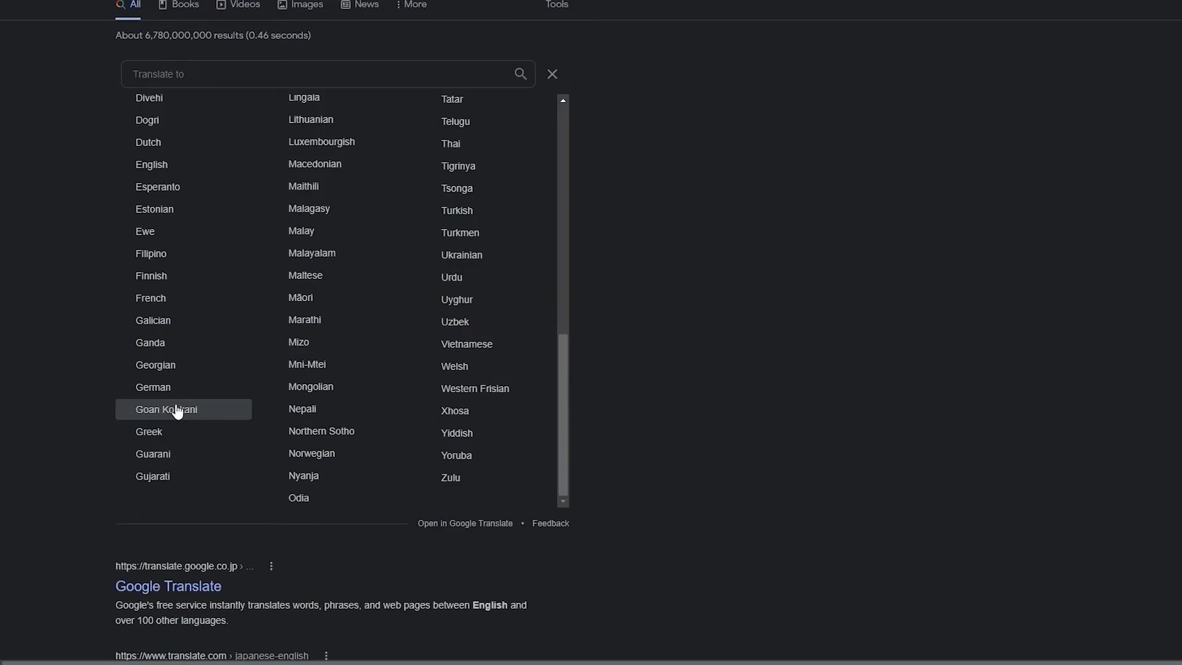
{"action": "left_click", "coordinate": [174, 409]}
{"action": "scroll", "coordinate": [608, 385], "scroll_direction": "up", "scroll_amount": 1}
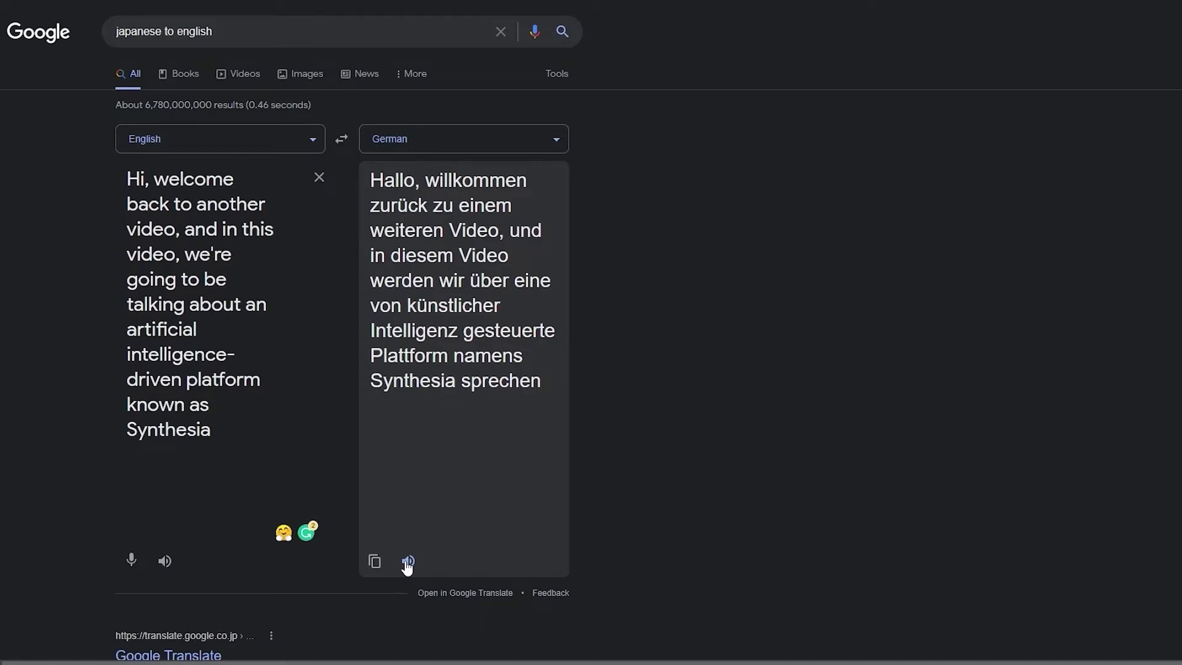
{"action": "triple_click", "coordinate": [434, 376]}
{"action": "key", "text": "ctrl+c"}
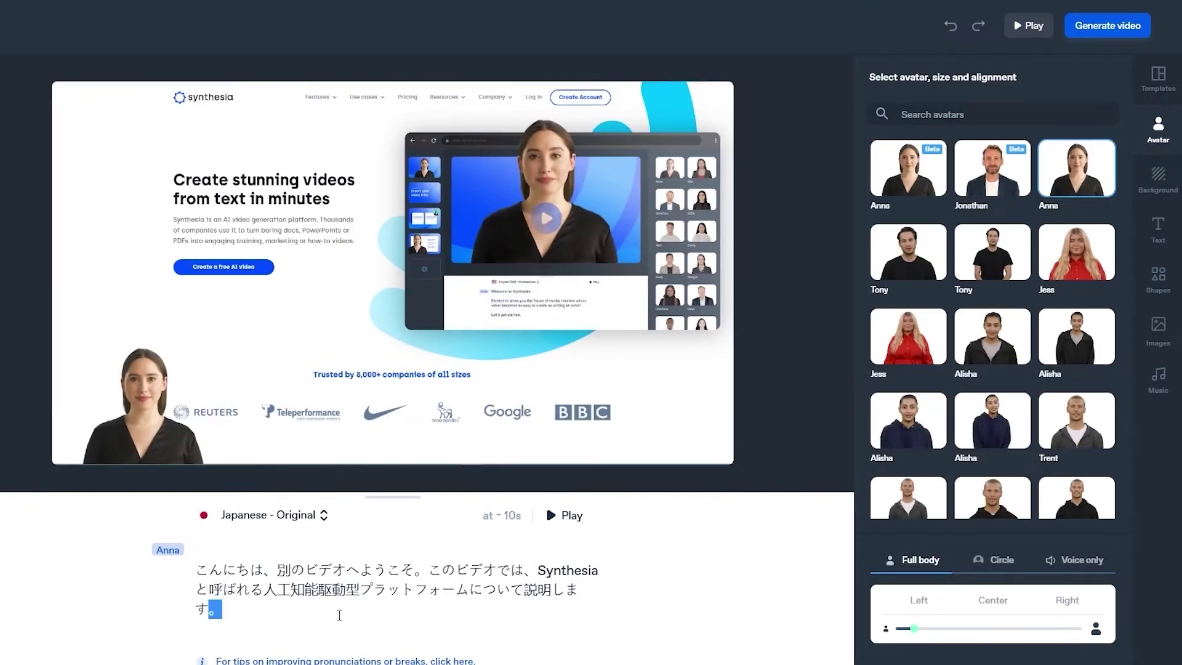
Step: Replace Anna's Japanese script with the German translation in Synthesia, set the voice to German (DE) - Natural and play the narration
{"action": "triple_click", "coordinate": [331, 610]}
{"action": "key", "text": "ctrl+v"}
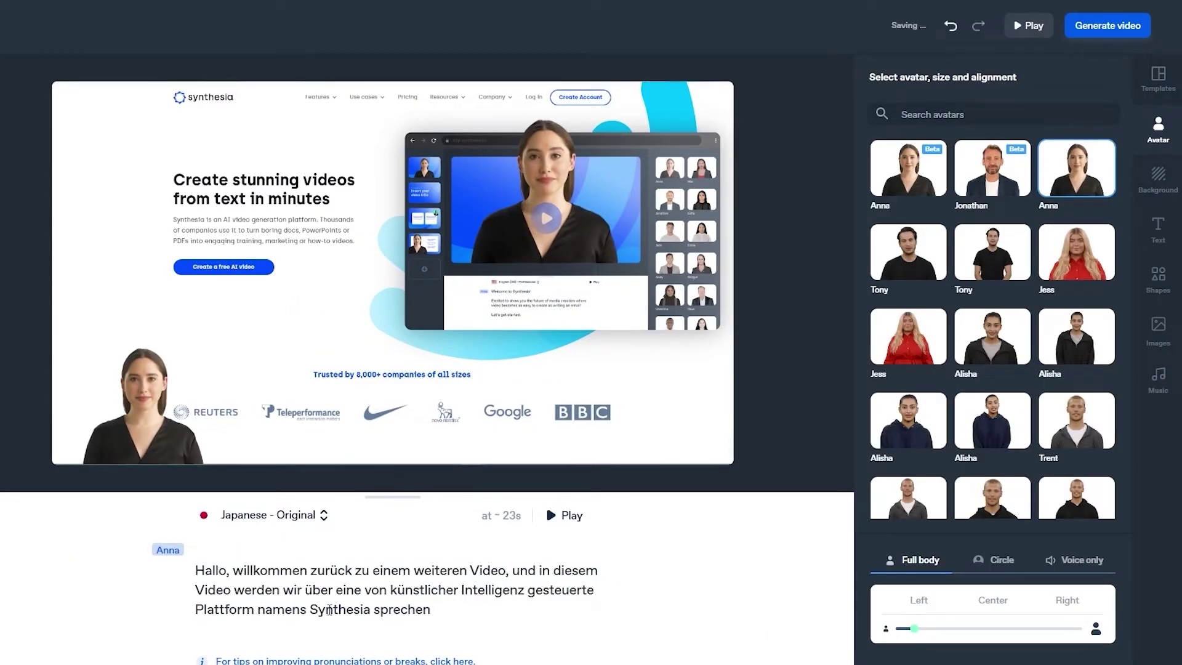
{"action": "left_click", "coordinate": [582, 516]}
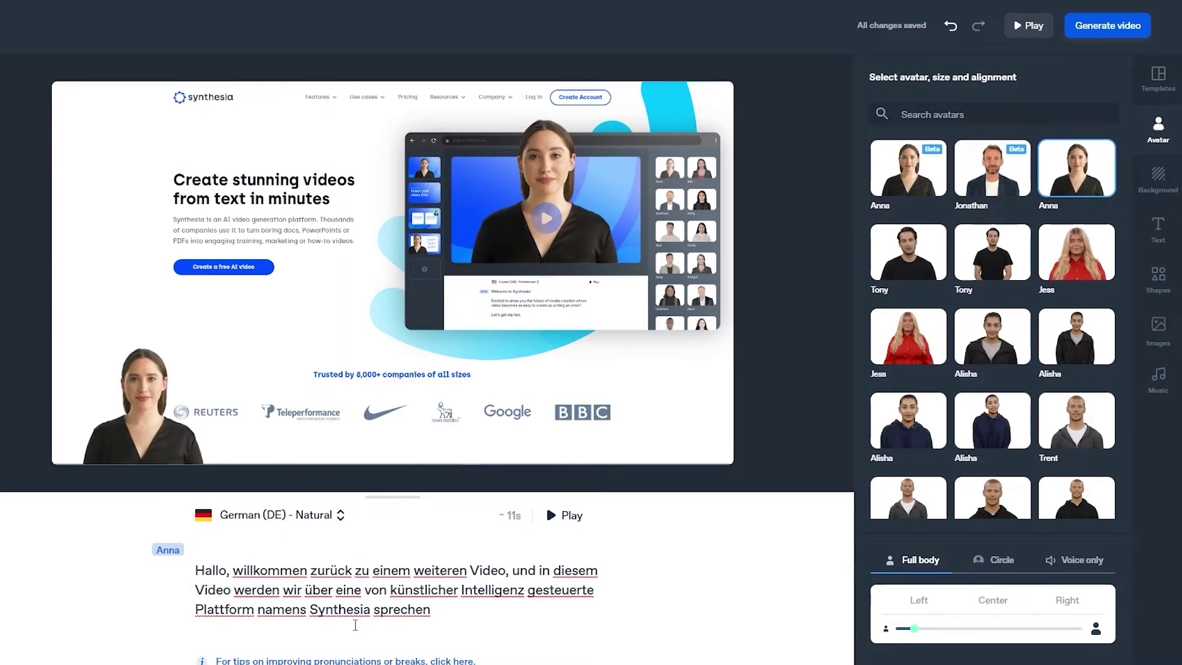
Step: Generate the German Demo video without captions and open the downloaded file Demo (2).mp4
{"action": "left_click", "coordinate": [1102, 36]}
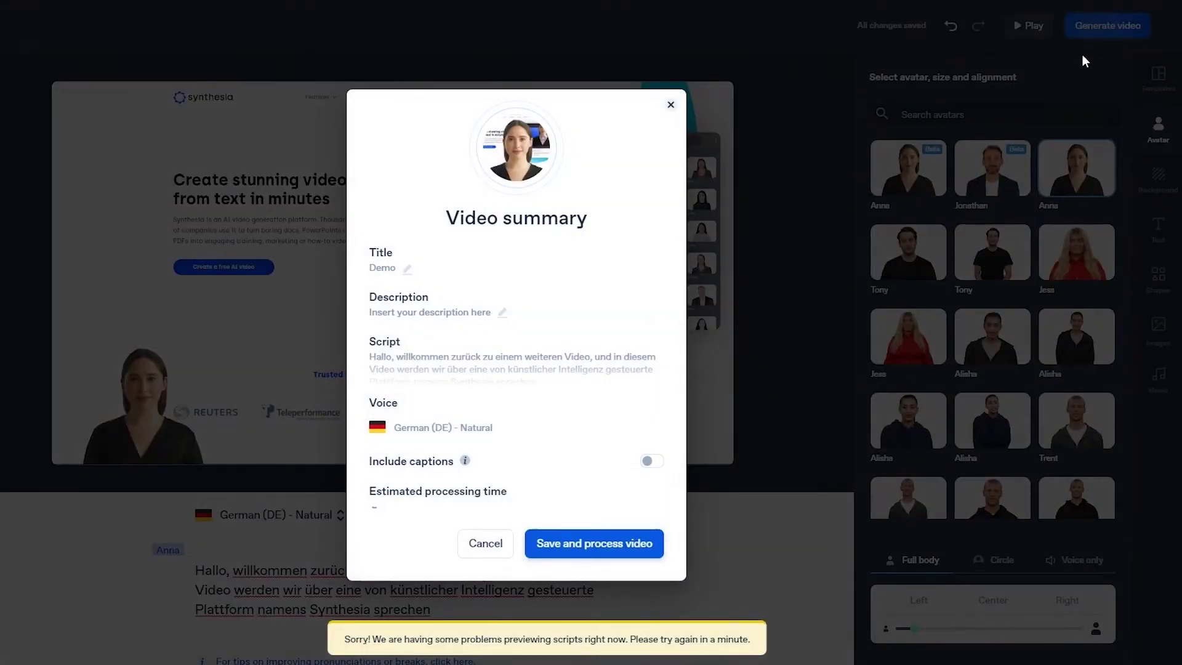
{"action": "left_click", "coordinate": [568, 547]}
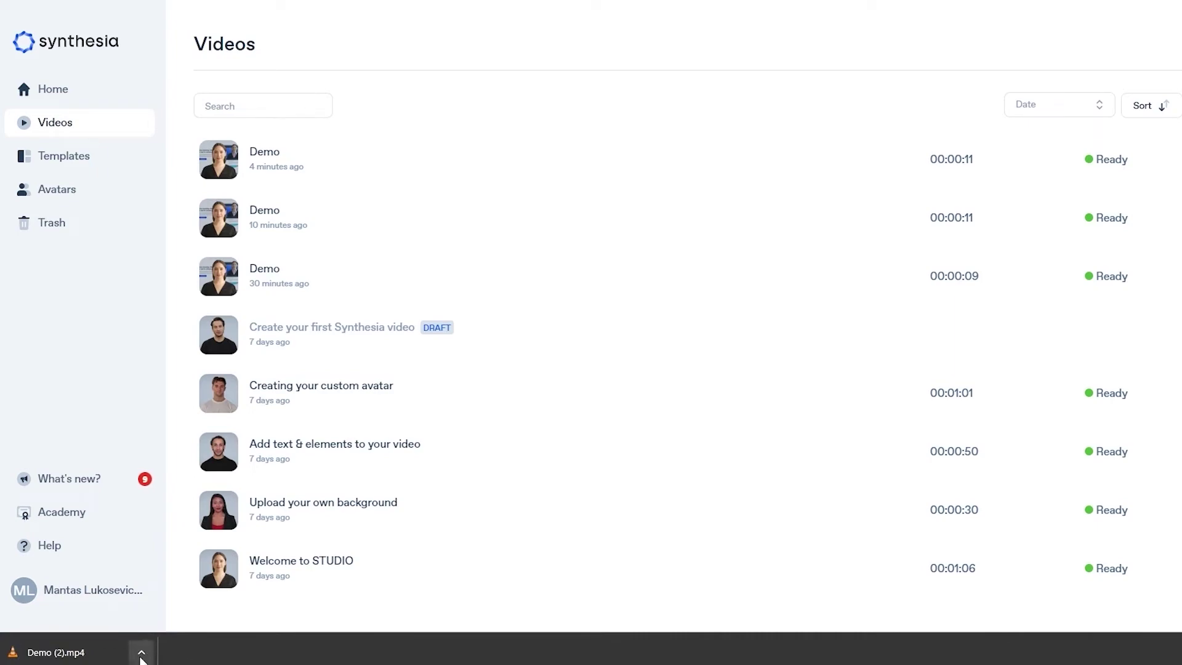
{"action": "left_click", "coordinate": [62, 653]}
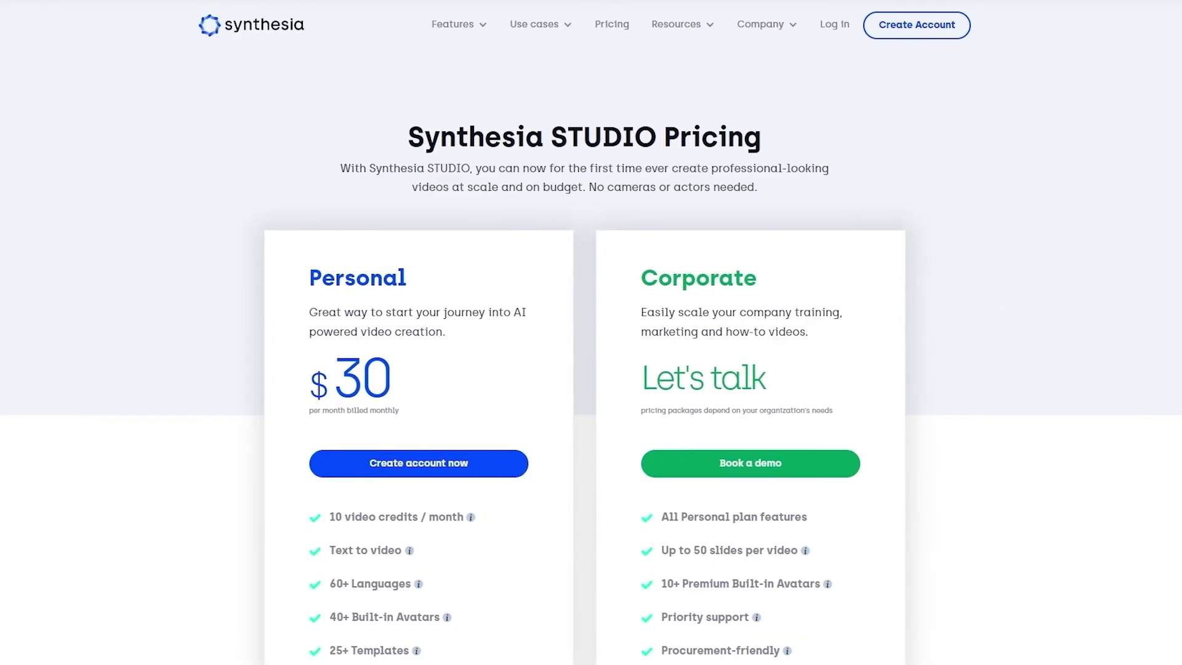
Step: Review the Synthesia STUDIO pricing page, comparing the prices and feature lists of the Personal and Corporate plans
{"action": "scroll", "coordinate": [253, 288], "scroll_direction": "down", "scroll_amount": 3}
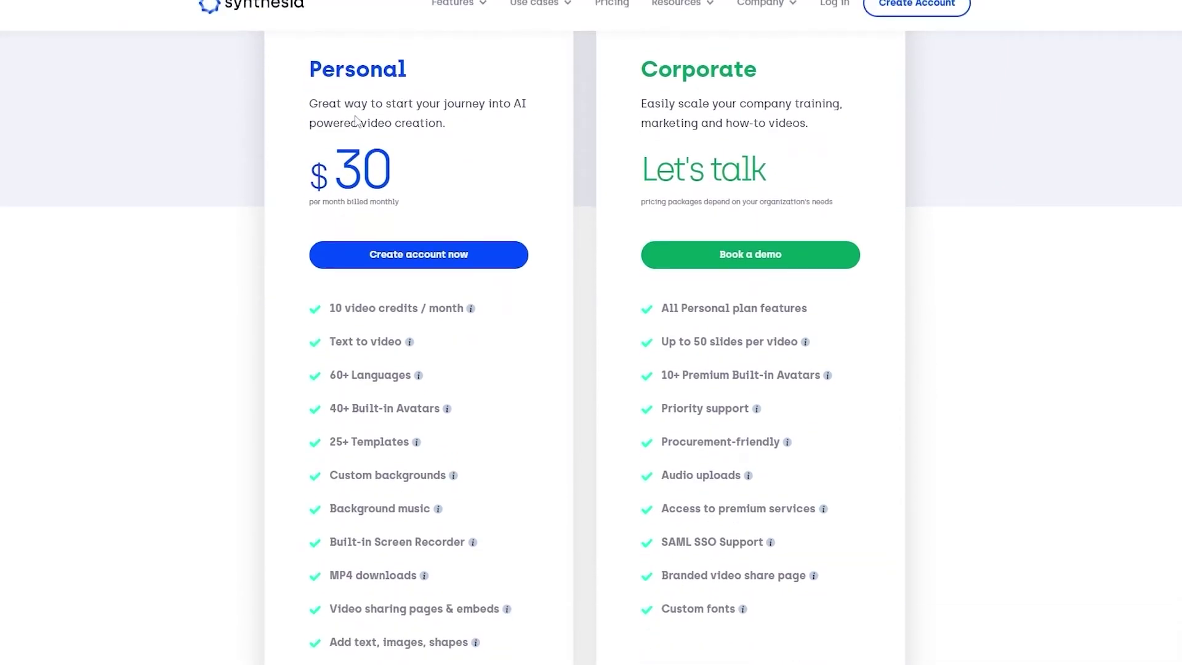
{"action": "scroll", "coordinate": [357, 120], "scroll_direction": "down", "scroll_amount": 3}
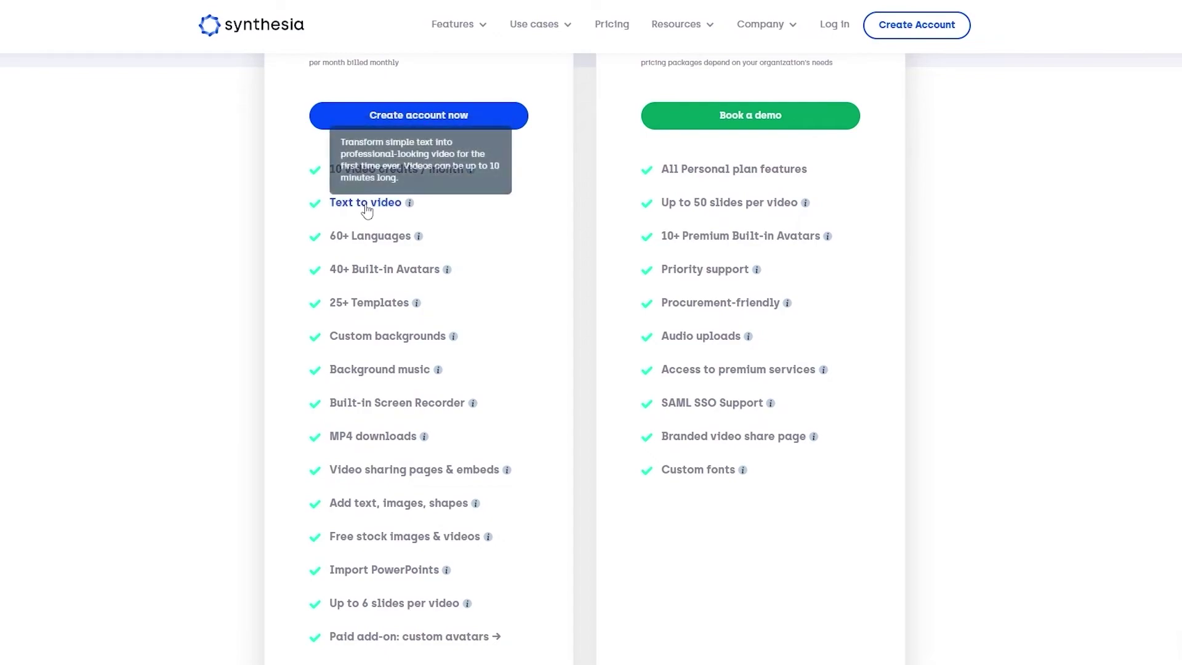
{"action": "mouse_move", "coordinate": [367, 268]}
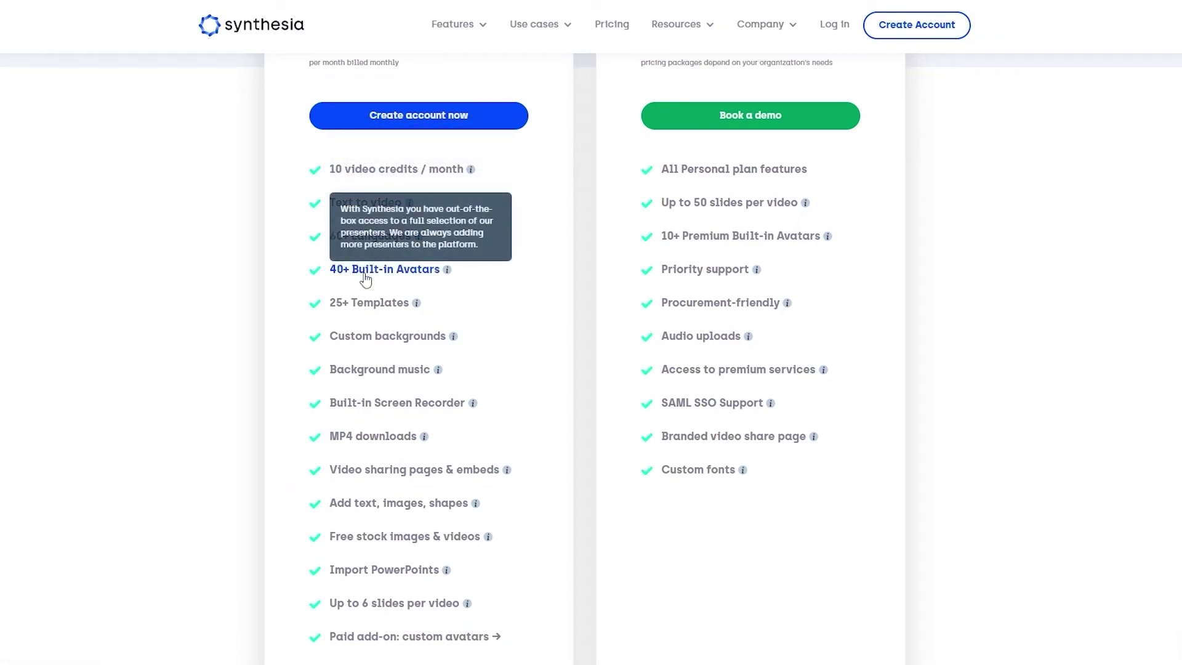
{"action": "mouse_move", "coordinate": [371, 313]}
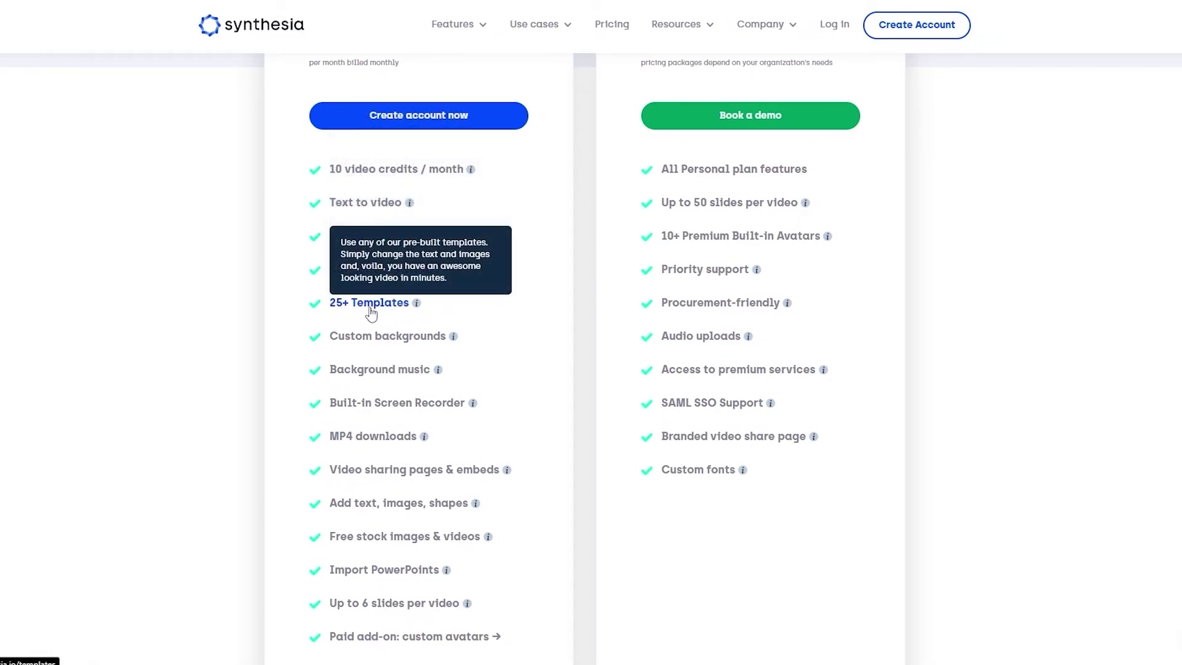
{"action": "mouse_move", "coordinate": [373, 376]}
{"action": "scroll", "coordinate": [371, 394], "scroll_direction": "down", "scroll_amount": 1}
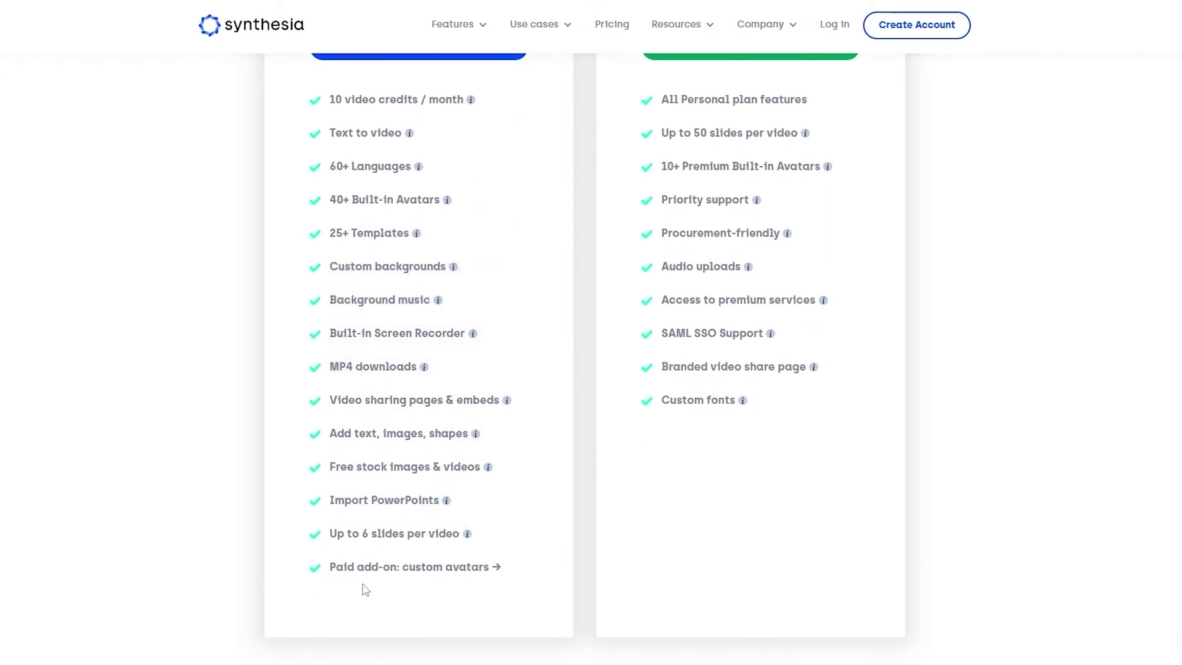
{"action": "scroll", "coordinate": [368, 585], "scroll_direction": "up", "scroll_amount": 5}
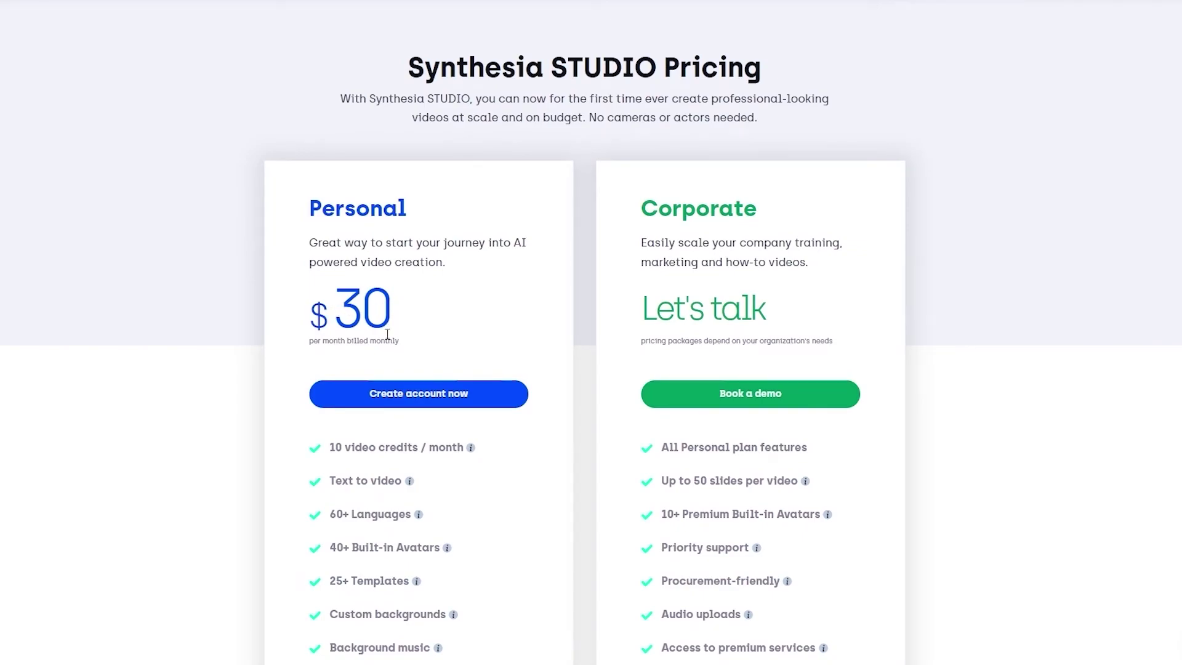
{"action": "scroll", "coordinate": [739, 370], "scroll_direction": "down", "scroll_amount": 3}
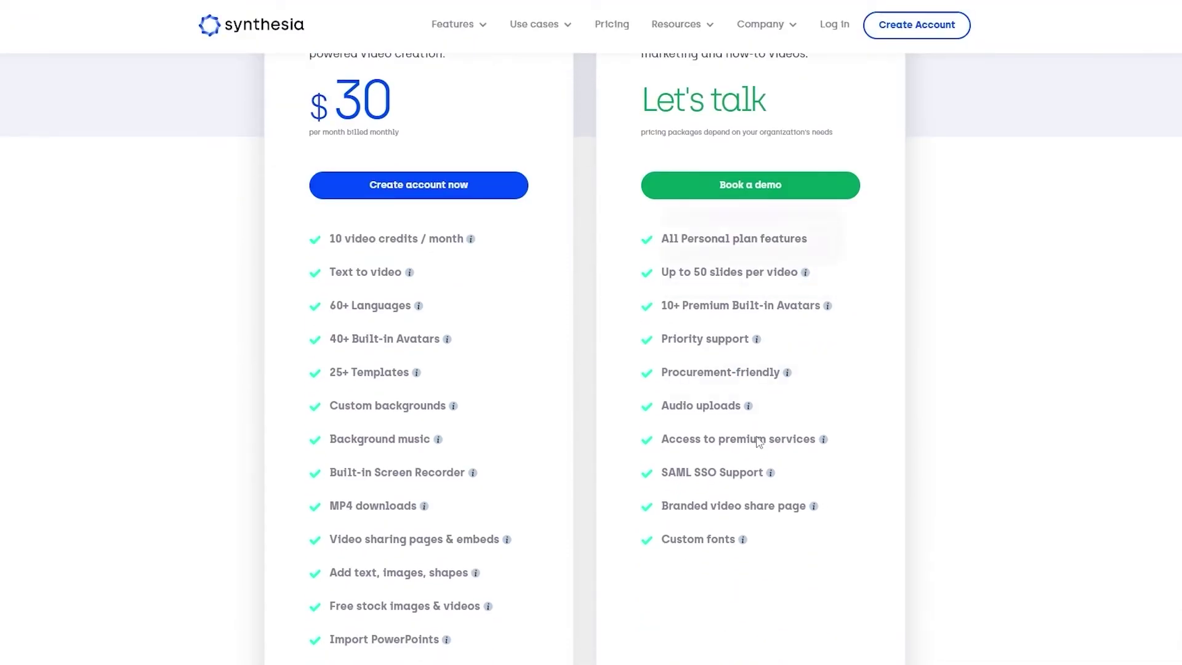
{"action": "scroll", "coordinate": [711, 489], "scroll_direction": "up", "scroll_amount": 2}
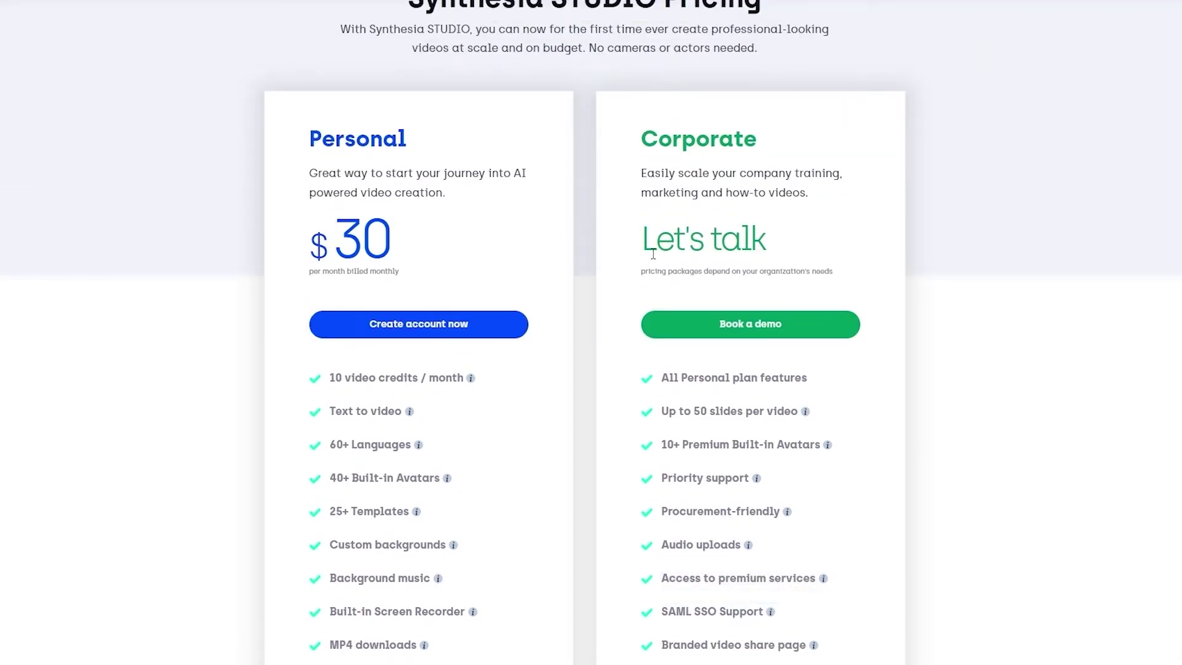
{"action": "scroll", "coordinate": [654, 253], "scroll_direction": "up", "scroll_amount": 2}
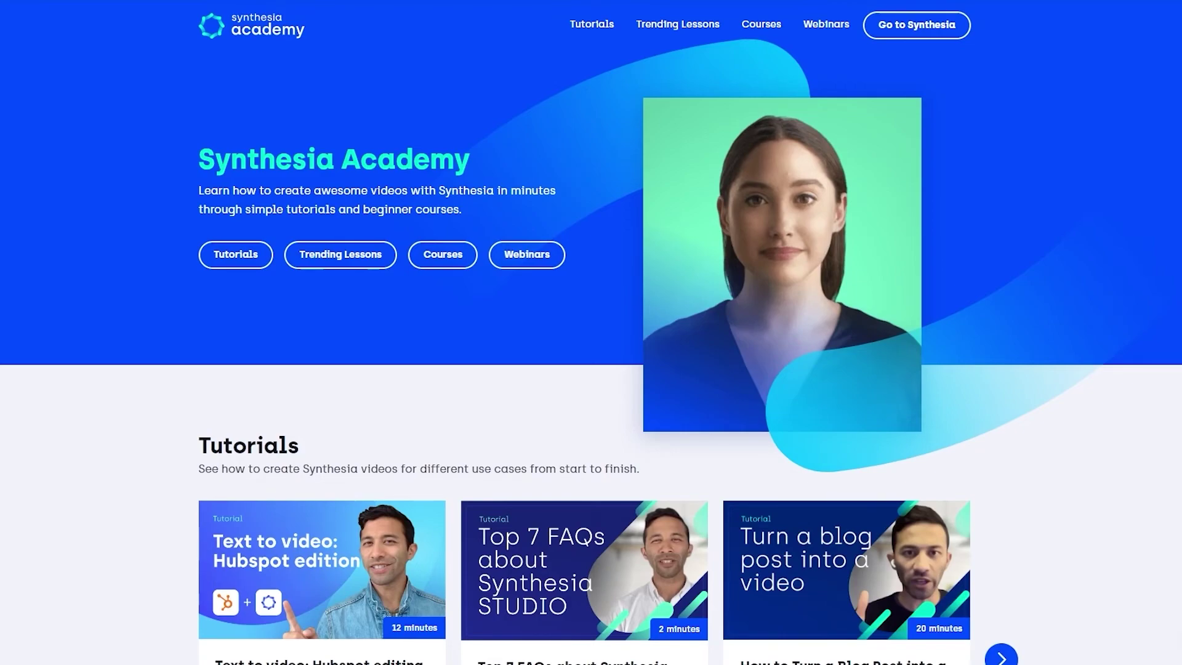
Step: Look through the Synthesia Academy page's Tutorials, Trending Lessons and Beginner Courses
{"action": "scroll", "coordinate": [1071, 185], "scroll_direction": "down", "scroll_amount": 5}
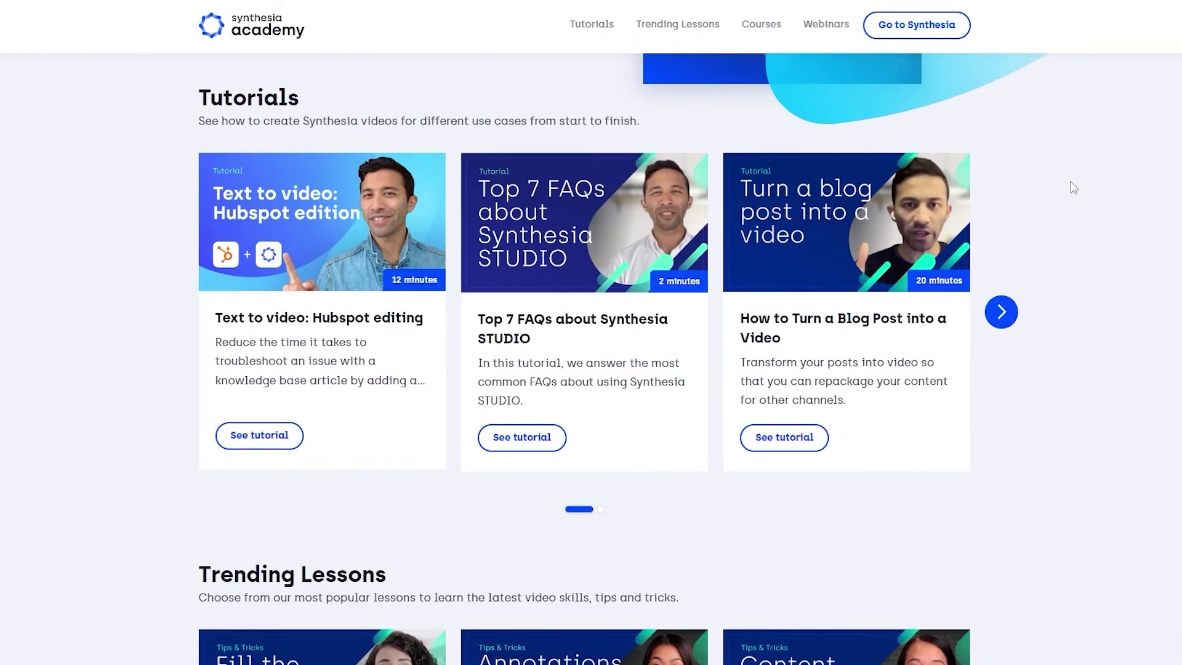
{"action": "scroll", "coordinate": [1074, 188], "scroll_direction": "down", "scroll_amount": 3}
{"action": "scroll", "coordinate": [1074, 188], "scroll_direction": "down", "scroll_amount": 1}
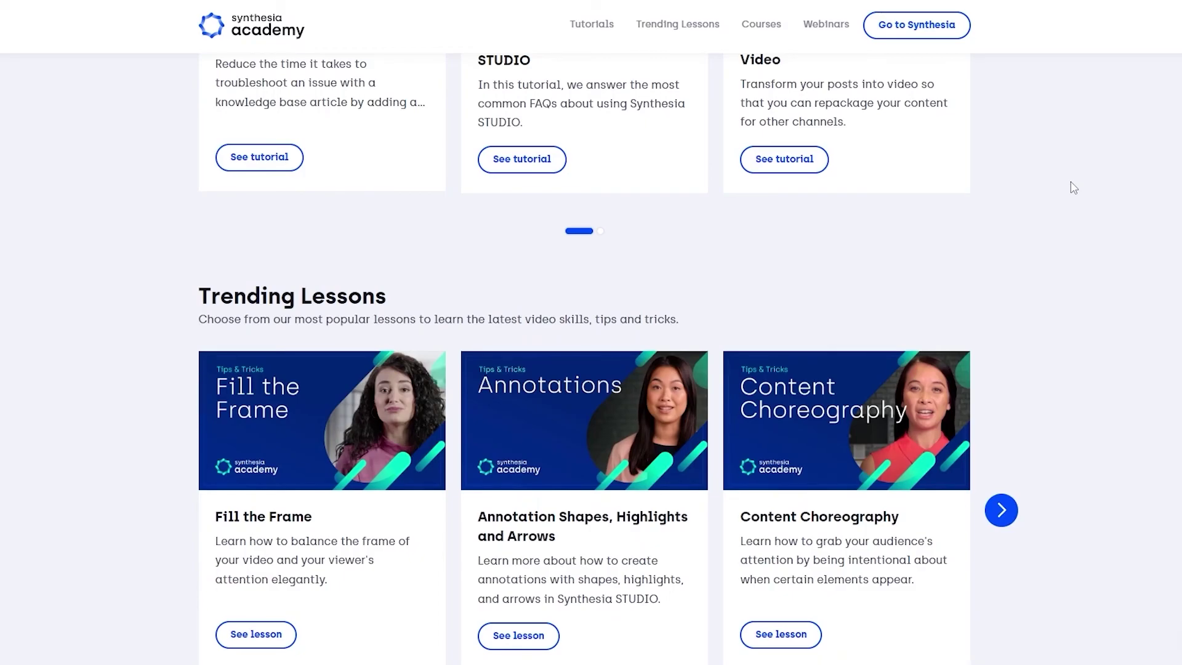
{"action": "scroll", "coordinate": [1073, 188], "scroll_direction": "down", "scroll_amount": 5}
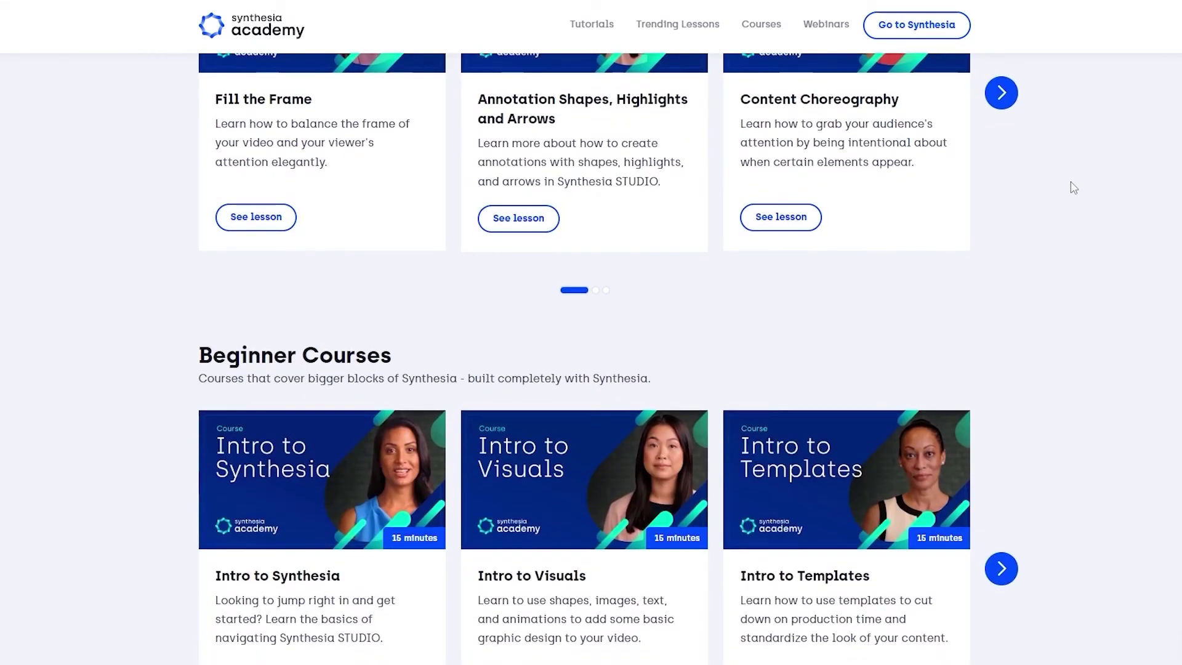